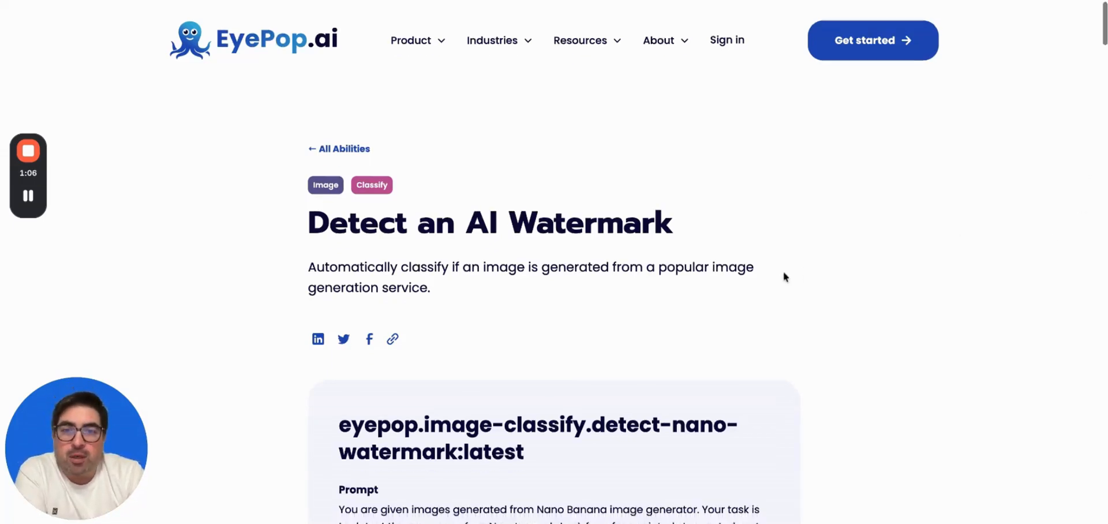
Scroll the Description to compare the cave example with the watermarked tree-house image.
{"action": "scroll", "coordinate": [783, 272], "scroll_direction": "down", "scroll_amount": 13}
{"action": "scroll", "coordinate": [624, 359], "scroll_direction": "down", "scroll_amount": 3}
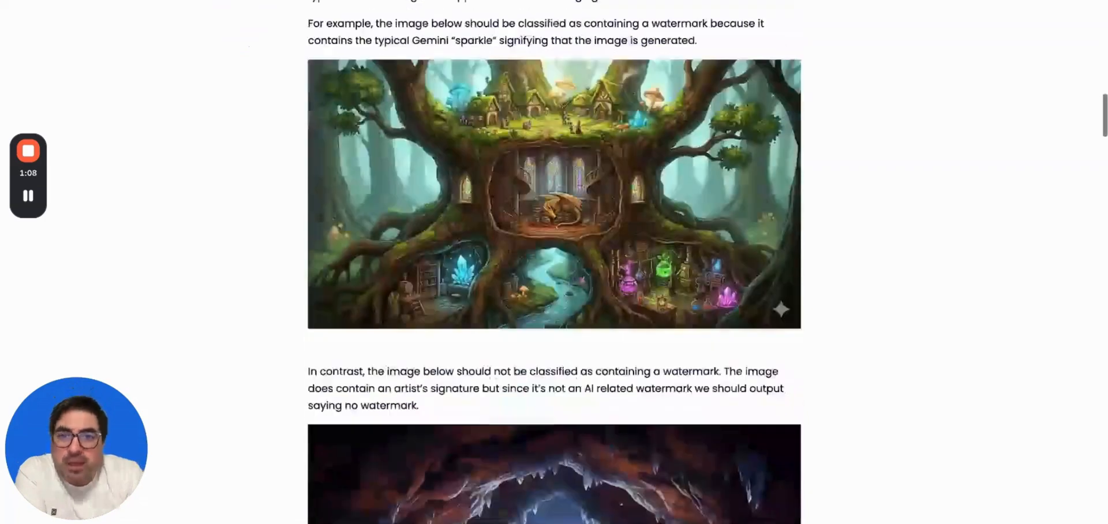
{"action": "scroll", "coordinate": [623, 360], "scroll_direction": "up", "scroll_amount": 1}
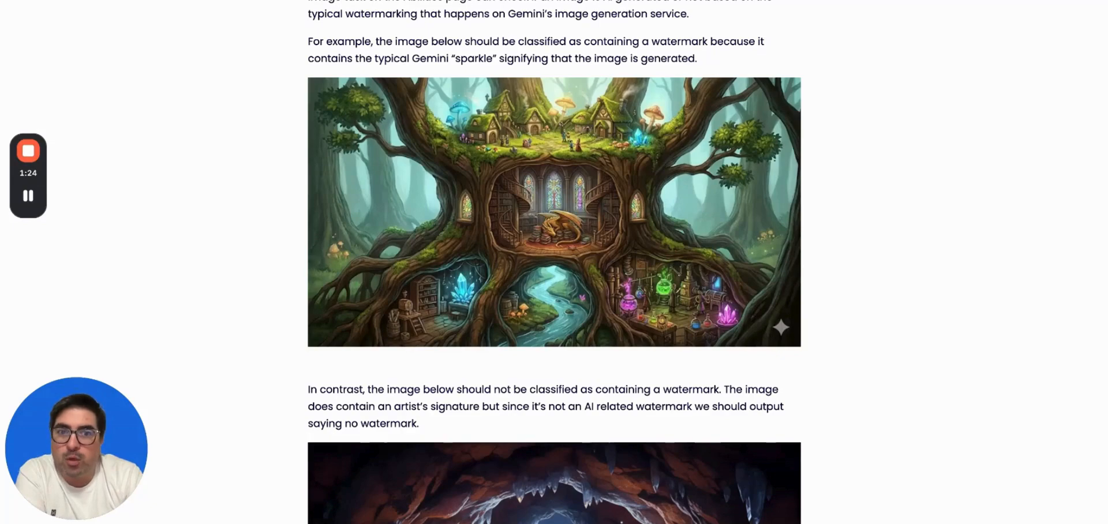
{"action": "scroll", "coordinate": [886, 118], "scroll_direction": "down", "scroll_amount": 6}
{"action": "scroll", "coordinate": [554, 262], "scroll_direction": "down", "scroll_amount": 1}
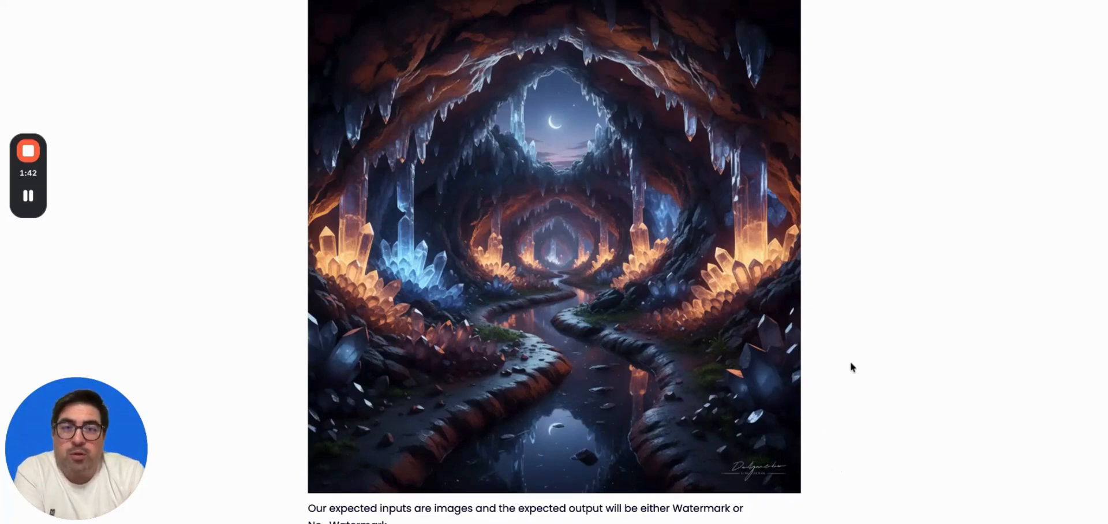
{"action": "scroll", "coordinate": [851, 366], "scroll_direction": "up", "scroll_amount": 5}
{"action": "scroll", "coordinate": [851, 363], "scroll_direction": "up", "scroll_amount": 1}
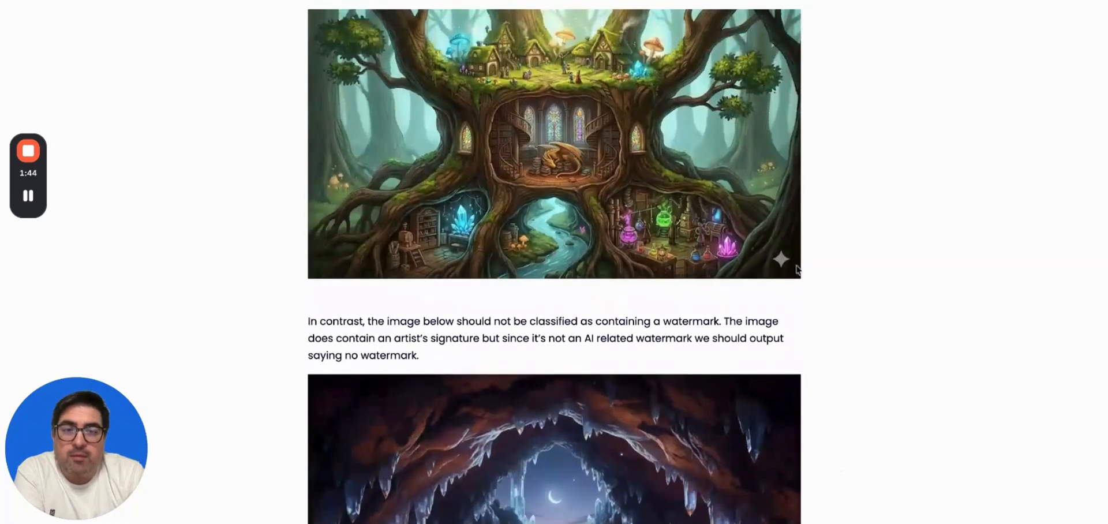
{"action": "scroll", "coordinate": [792, 261], "scroll_direction": "down", "scroll_amount": 10}
{"action": "scroll", "coordinate": [792, 261], "scroll_direction": "up", "scroll_amount": 3}
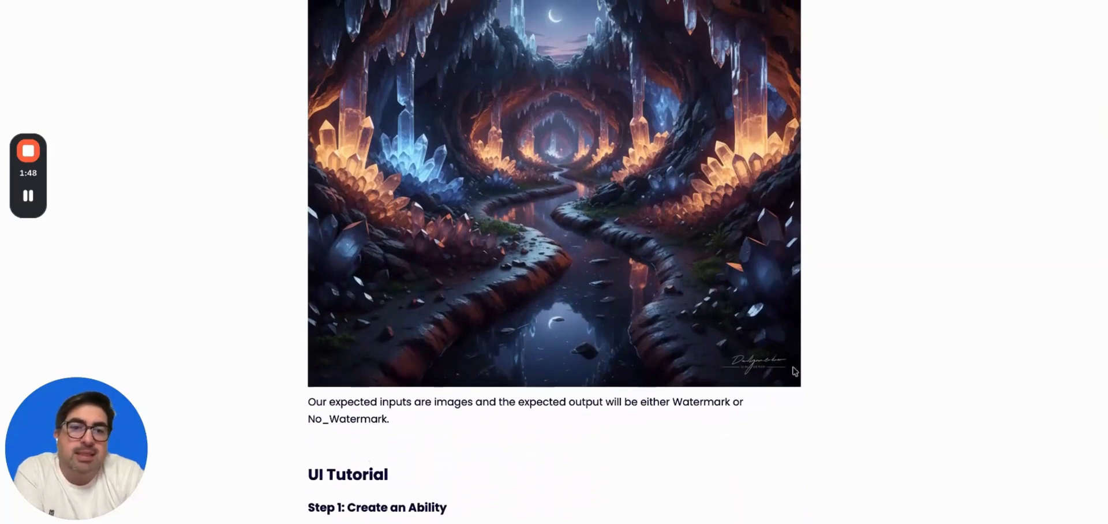
{"action": "scroll", "coordinate": [730, 365], "scroll_direction": "up", "scroll_amount": 3}
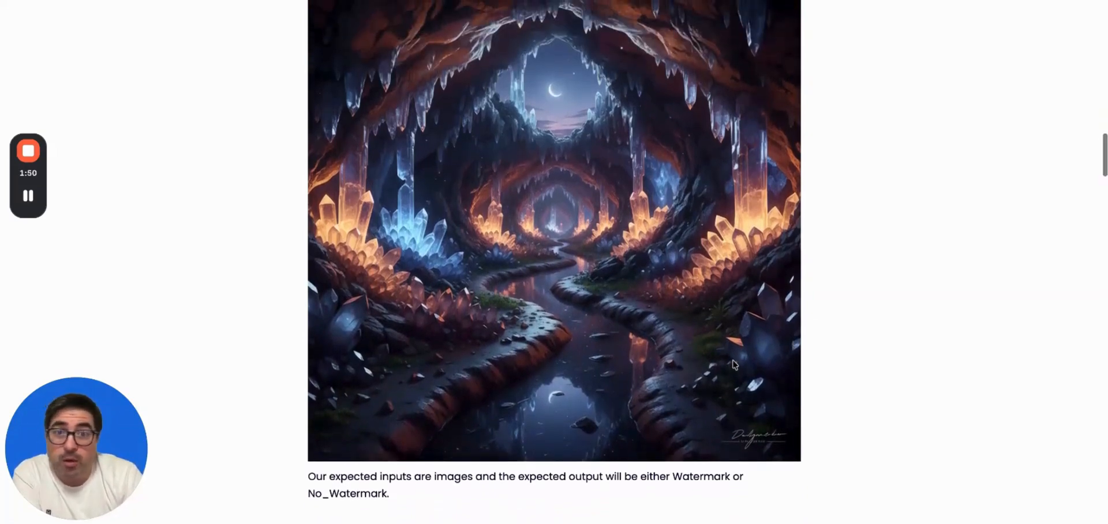
{"action": "scroll", "coordinate": [810, 444], "scroll_direction": "up", "scroll_amount": 10}
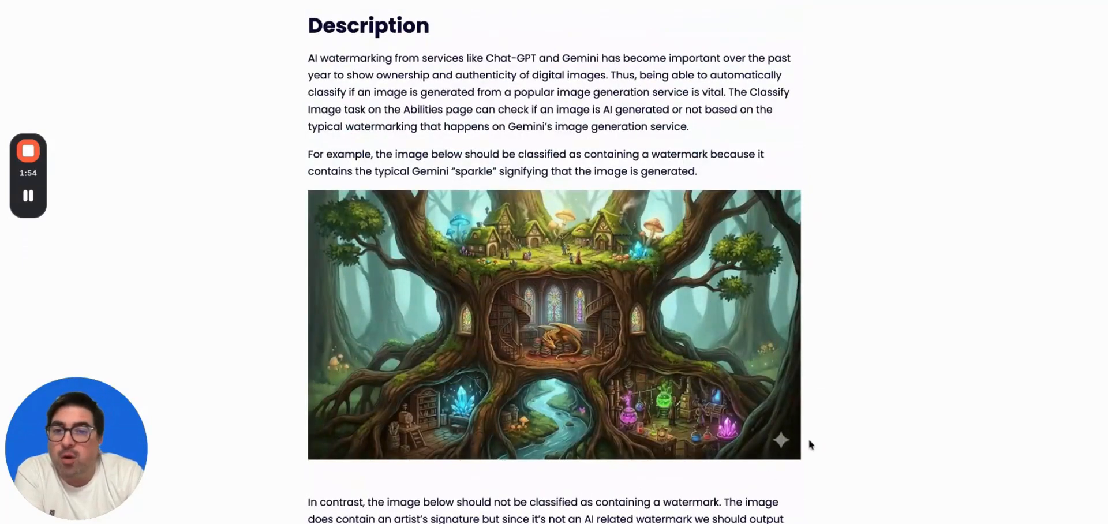
{"action": "scroll", "coordinate": [810, 444], "scroll_direction": "down", "scroll_amount": 4}
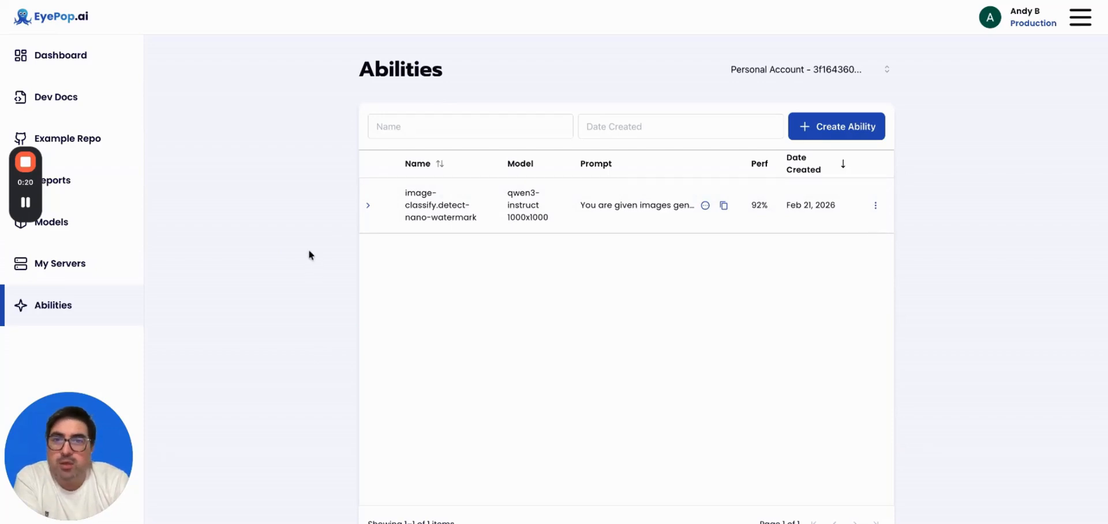
Start a new ability with Create Ability on the Abilities page.
{"action": "left_click", "coordinate": [845, 135]}
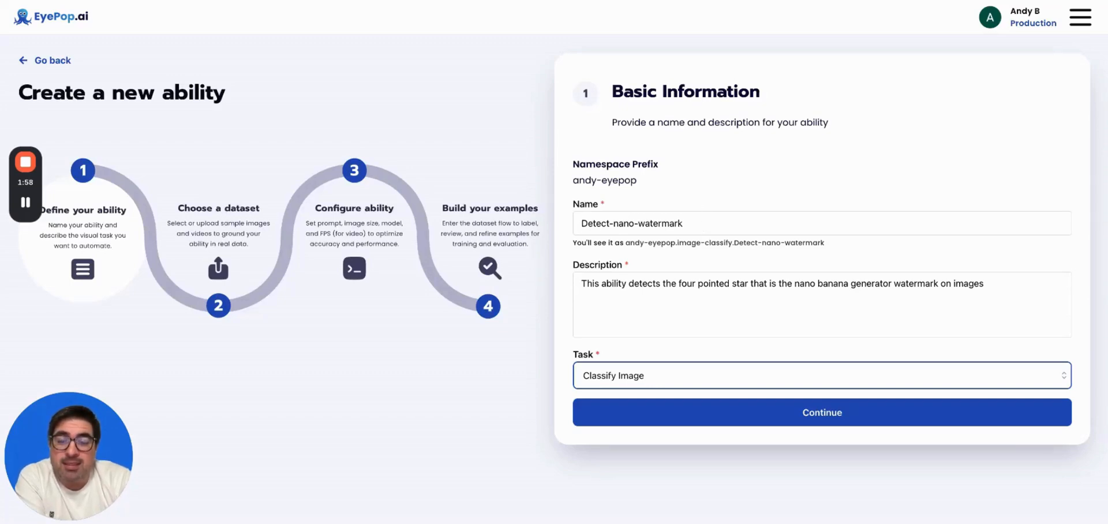
Name the ability Detect-nano-watermark, add its star-watermark description, choose Classify Image, and continue.
{"action": "left_click", "coordinate": [685, 223]}
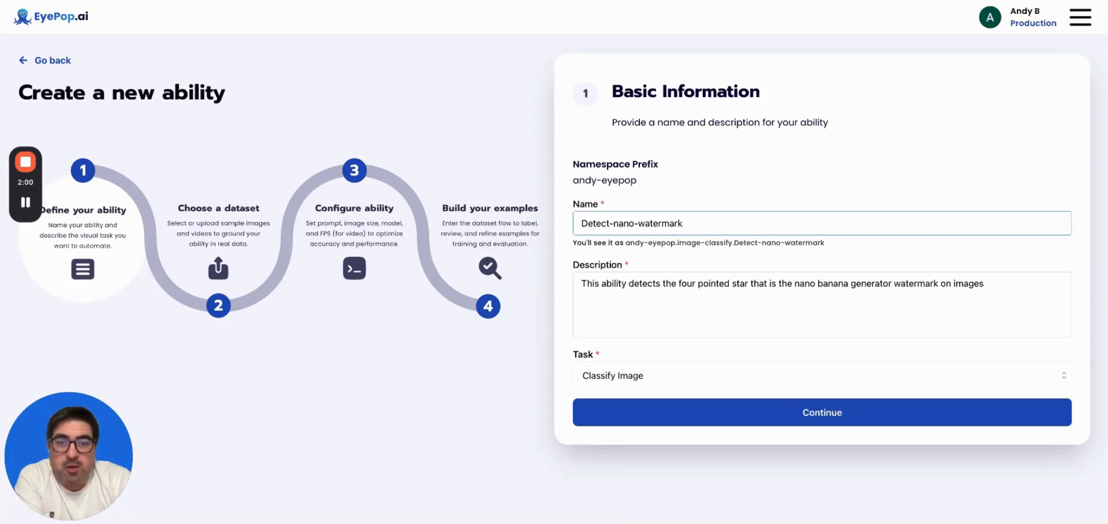
{"action": "left_click", "coordinate": [679, 299]}
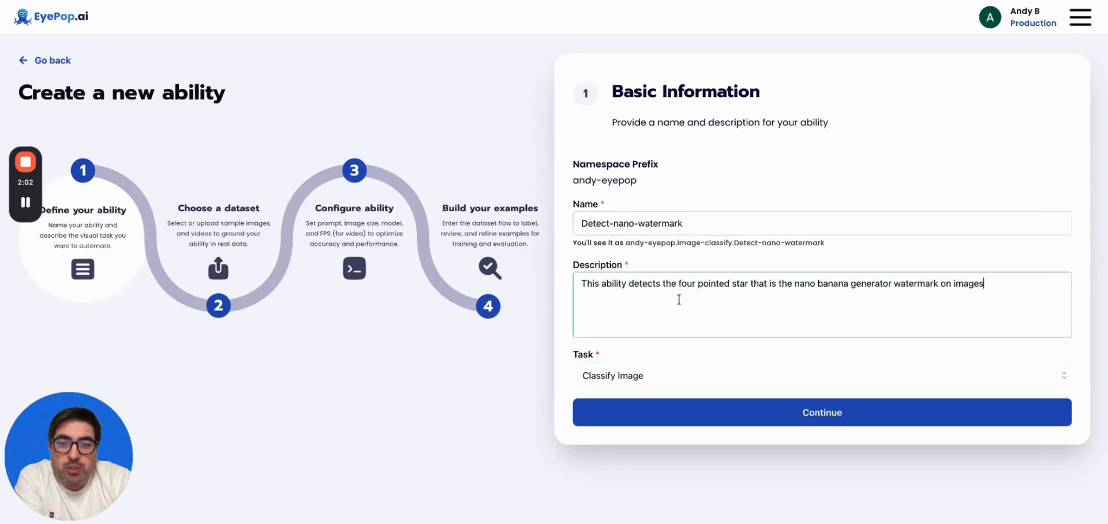
{"action": "left_click", "coordinate": [640, 381]}
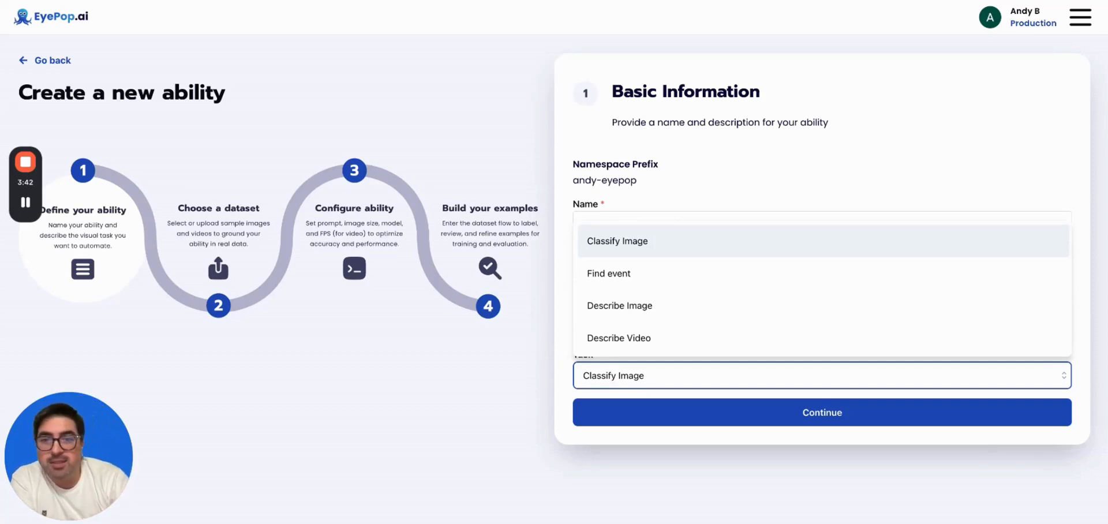
{"action": "key", "text": "Return"}
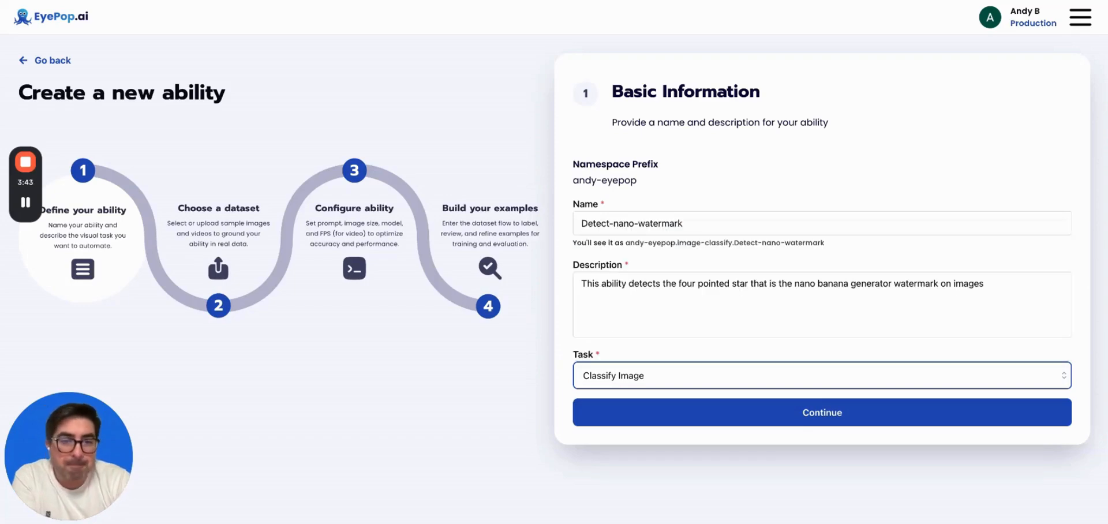
{"action": "left_click", "coordinate": [671, 416]}
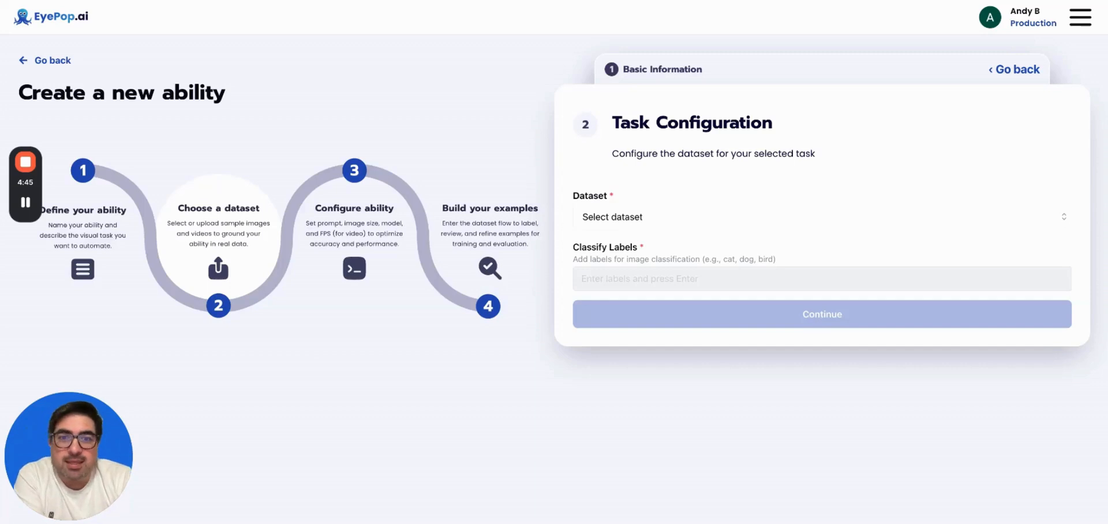
Show the Dataset choices in Task Configuration.
{"action": "left_click", "coordinate": [641, 221]}
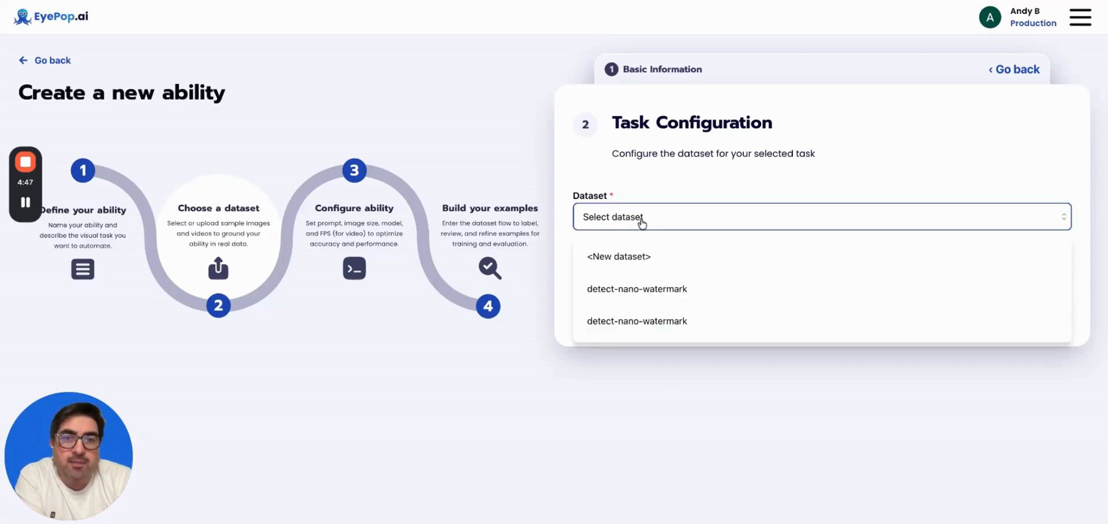
Choose <New dataset> as the dataset and enter 'watermark' in Classify Labels.
{"action": "left_click", "coordinate": [639, 260]}
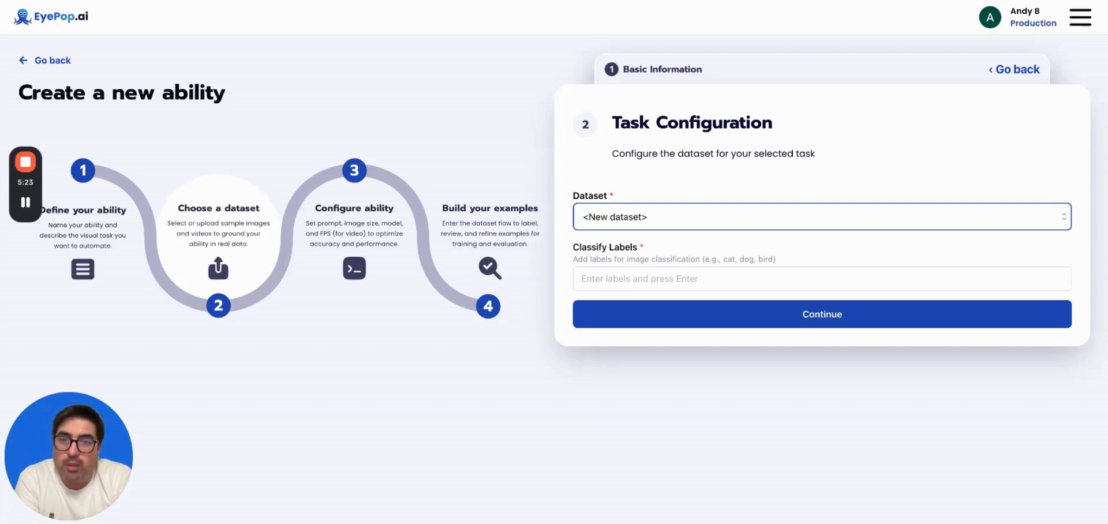
{"action": "left_click", "coordinate": [610, 280]}
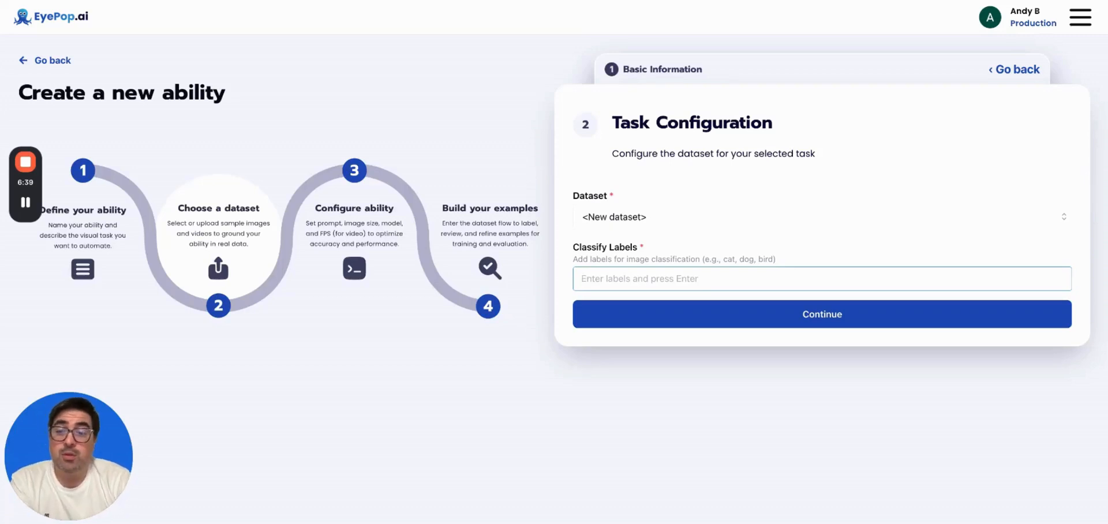
{"action": "type", "text": "watermark"}
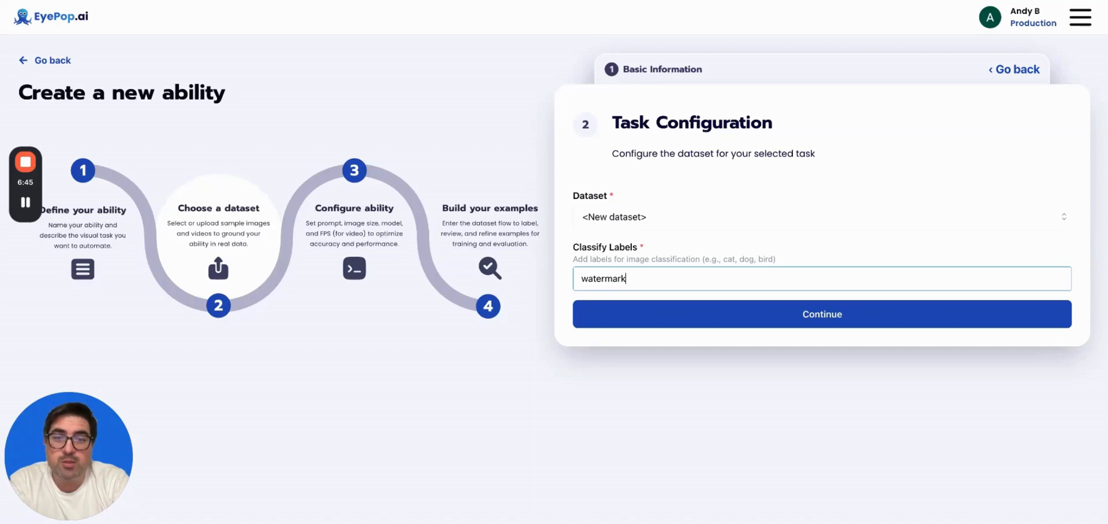
Add watermark and no_watermark as the two classify labels.
{"action": "key", "text": "Return"}
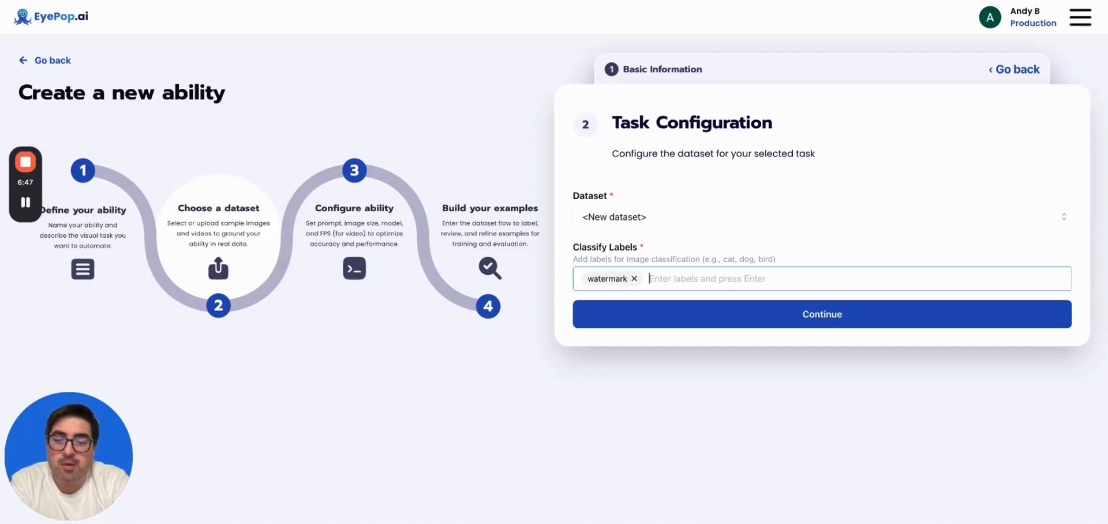
{"action": "type", "text": "no_"}
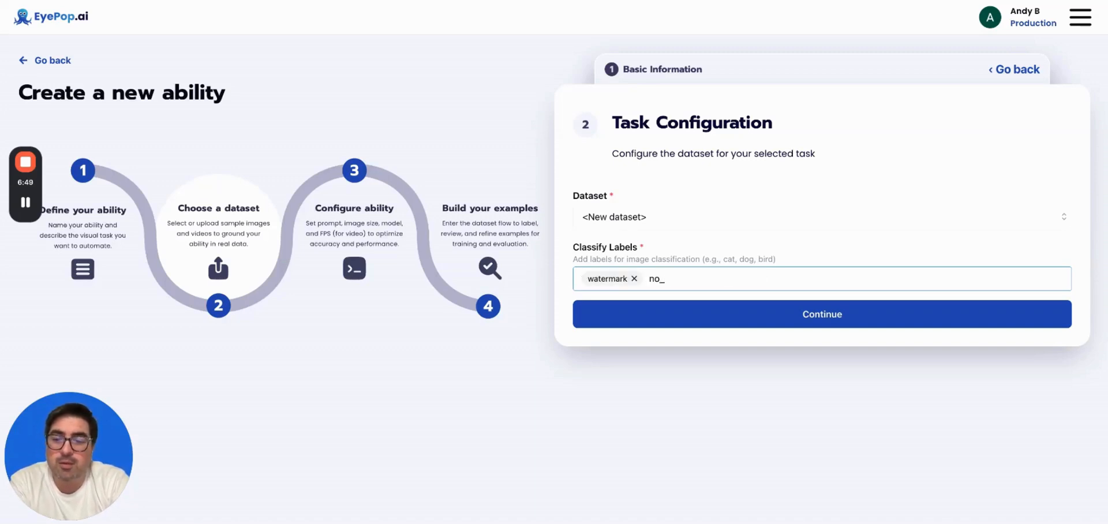
{"action": "type", "text": "watermar"}
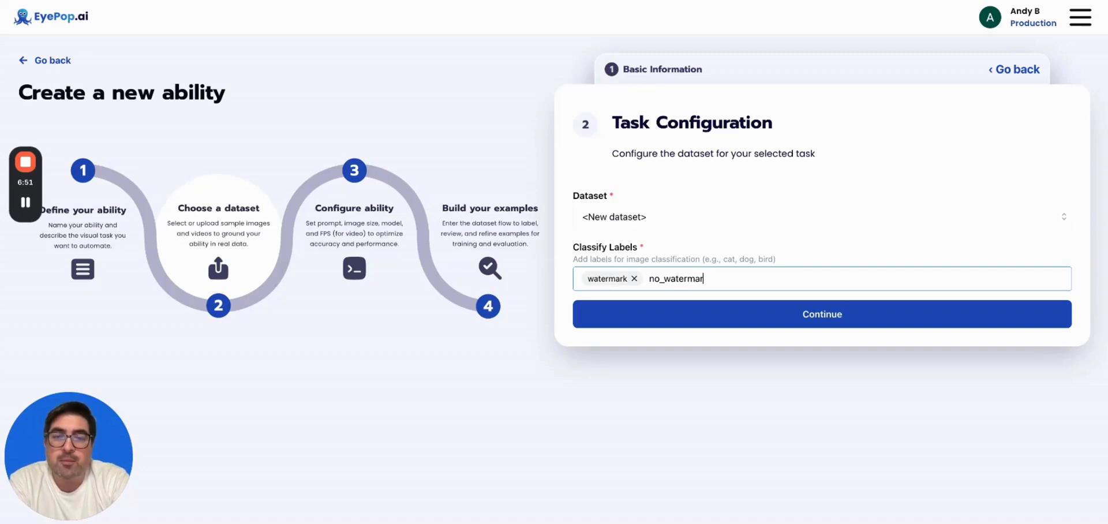
{"action": "type", "text": "k"}
{"action": "key", "text": "Return"}
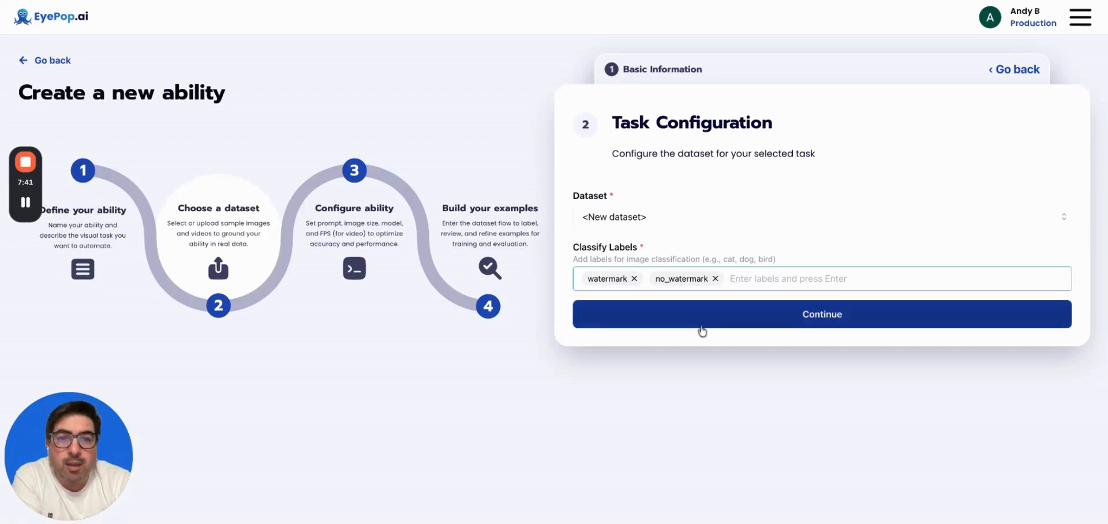
{"action": "left_click", "coordinate": [807, 324]}
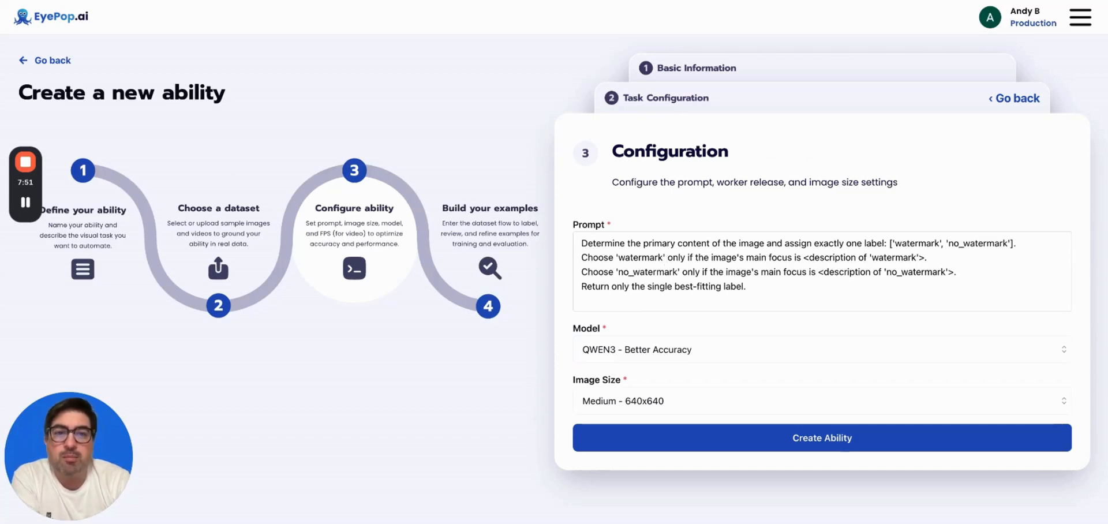
{"action": "left_click", "coordinate": [806, 260]}
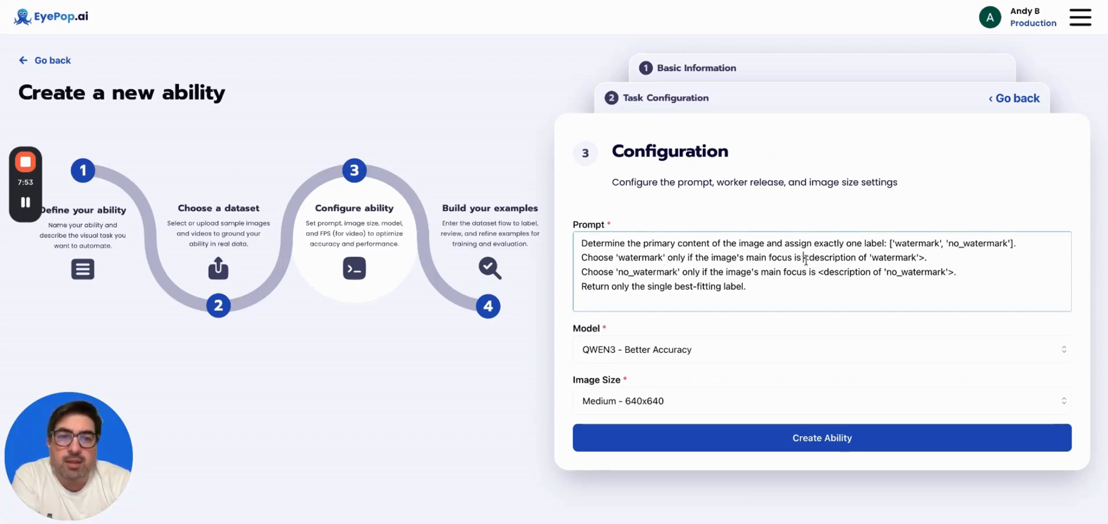
{"action": "left_click_drag", "start_coordinate": [806, 260], "coordinate": [923, 256]}
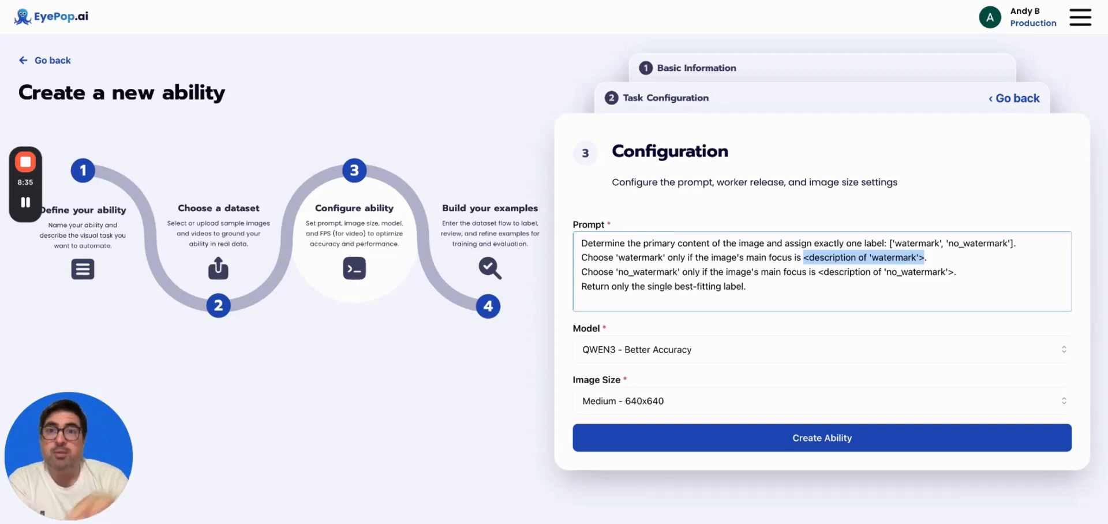
Paste the Nano Banana prompt: Watermark for a lower-right white starburst, else No_Watermark.
{"action": "key", "text": "ctrl+a"}
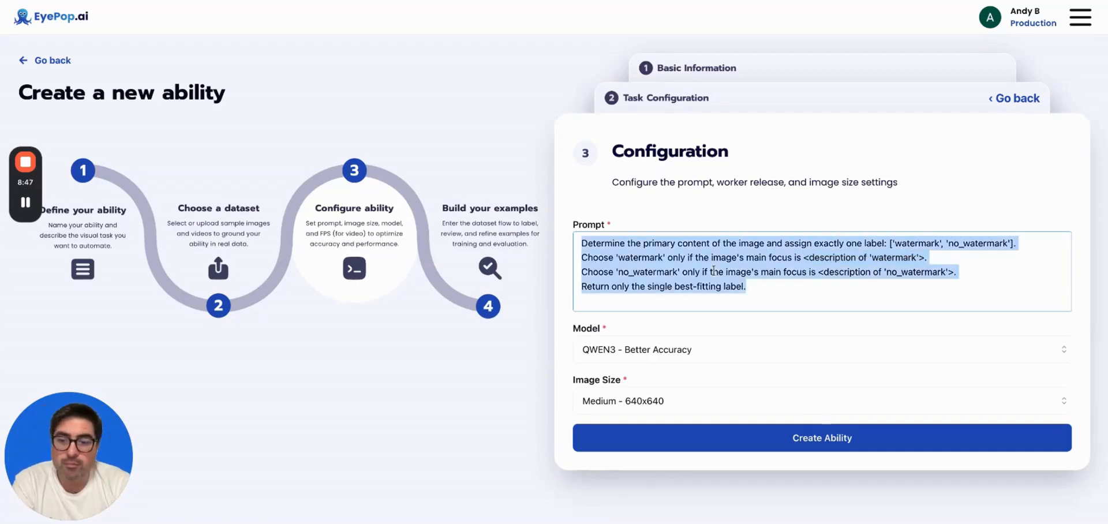
{"action": "key", "text": "ctrl+v"}
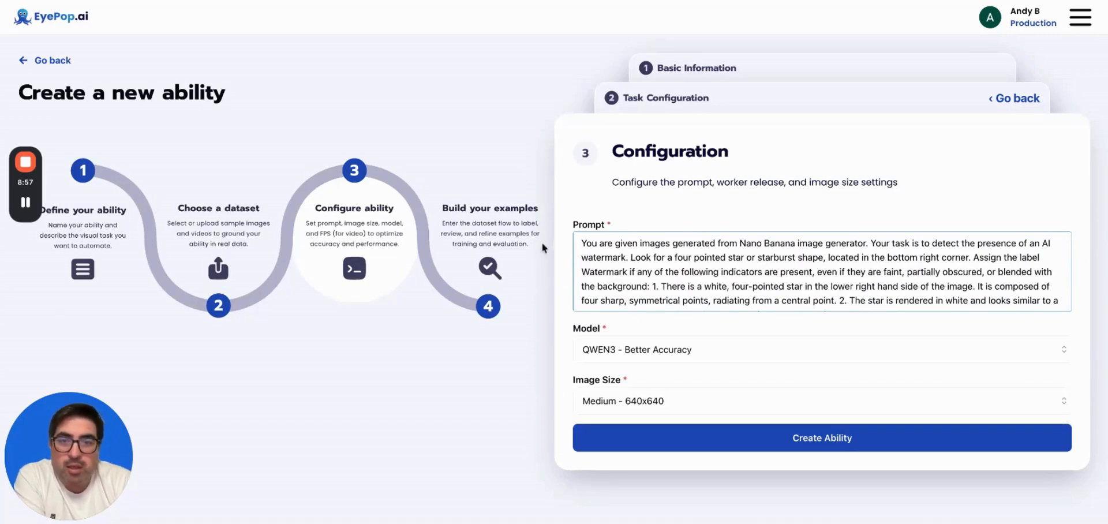
{"action": "left_click_drag", "start_coordinate": [581, 243], "coordinate": [651, 286]}
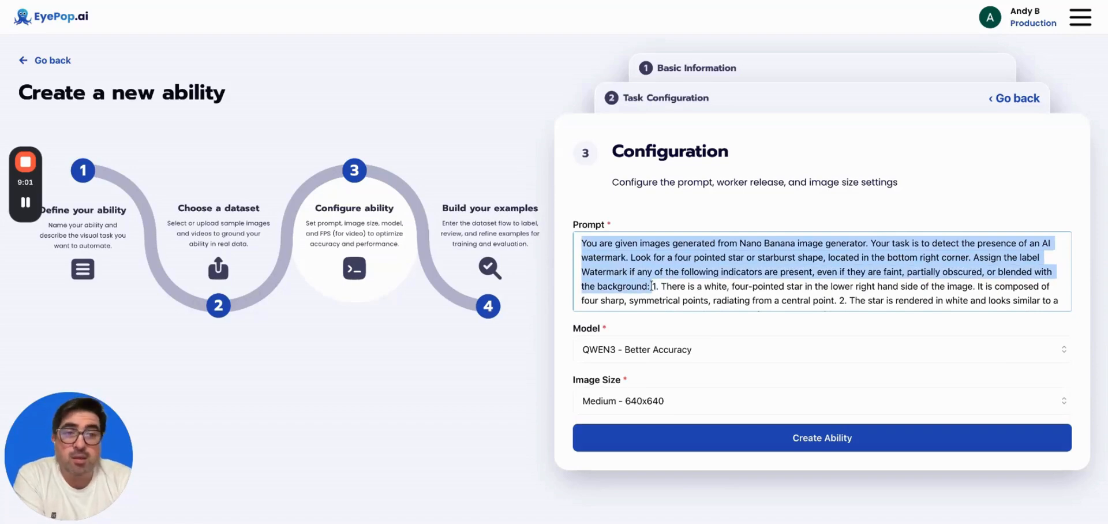
{"action": "left_click", "coordinate": [651, 285]}
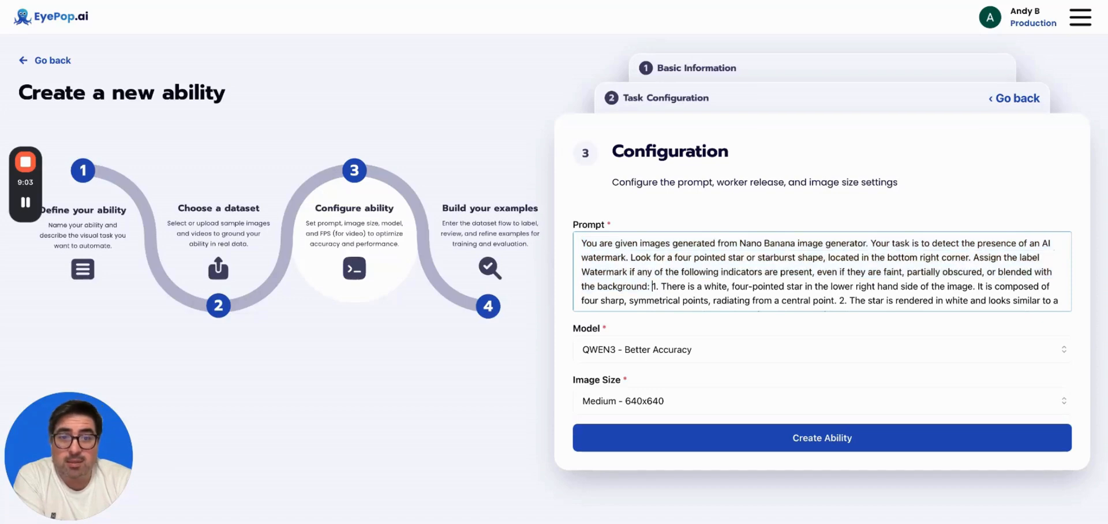
{"action": "scroll", "coordinate": [652, 272], "scroll_direction": "down", "scroll_amount": 1}
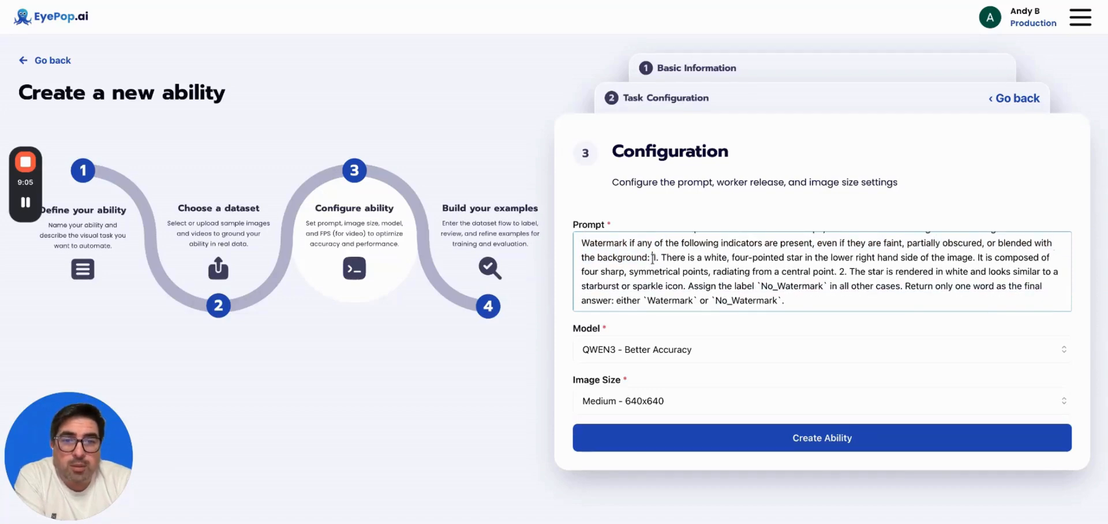
{"action": "left_click_drag", "start_coordinate": [653, 258], "coordinate": [895, 290]}
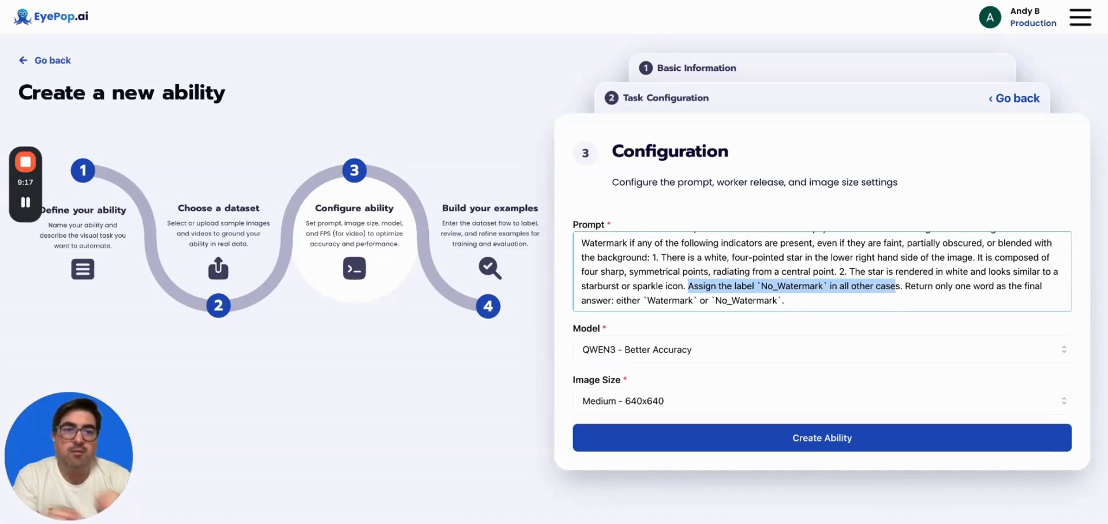
{"action": "left_click", "coordinate": [908, 286]}
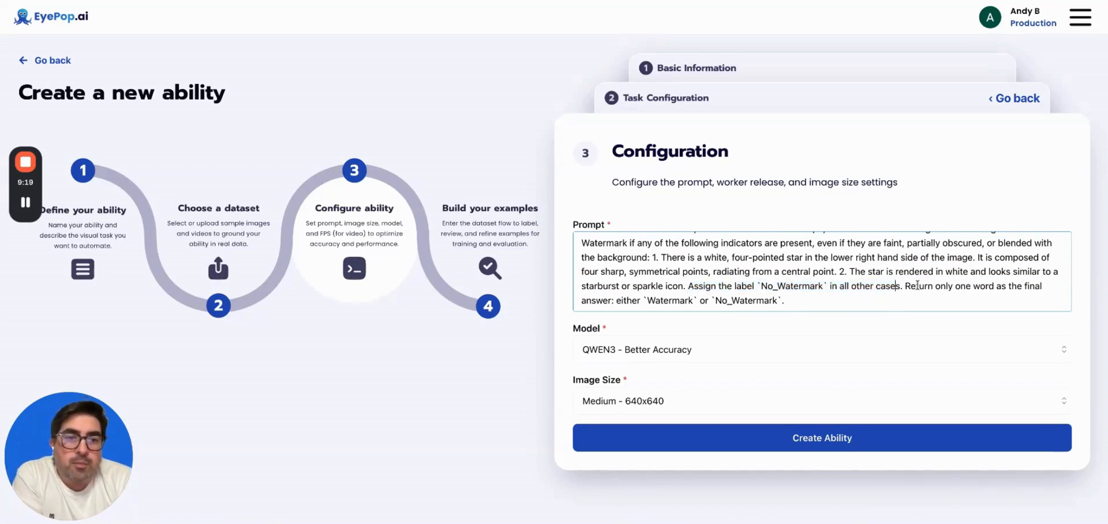
{"action": "left_click_drag", "start_coordinate": [905, 285], "coordinate": [906, 299]}
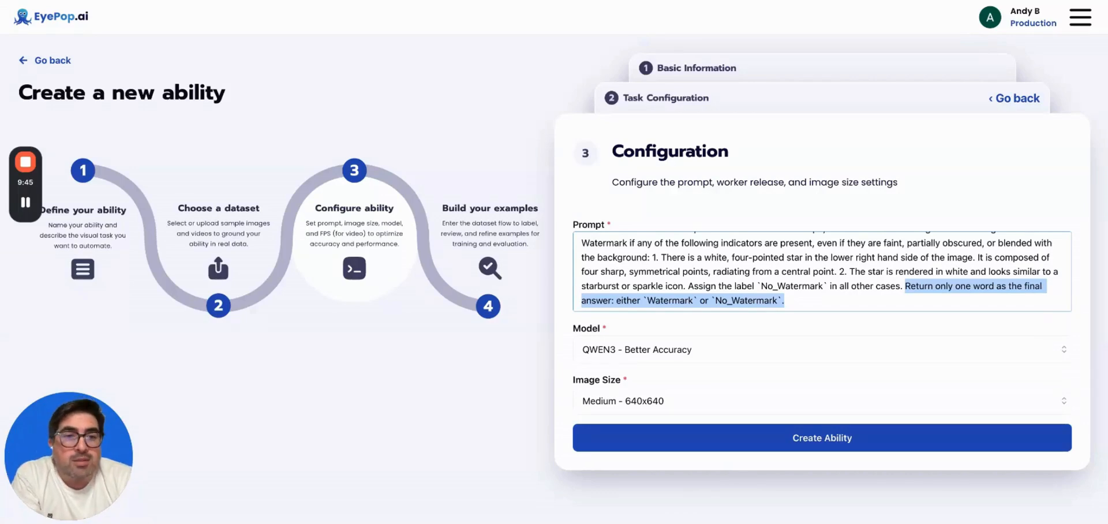
{"action": "left_click", "coordinate": [881, 283]}
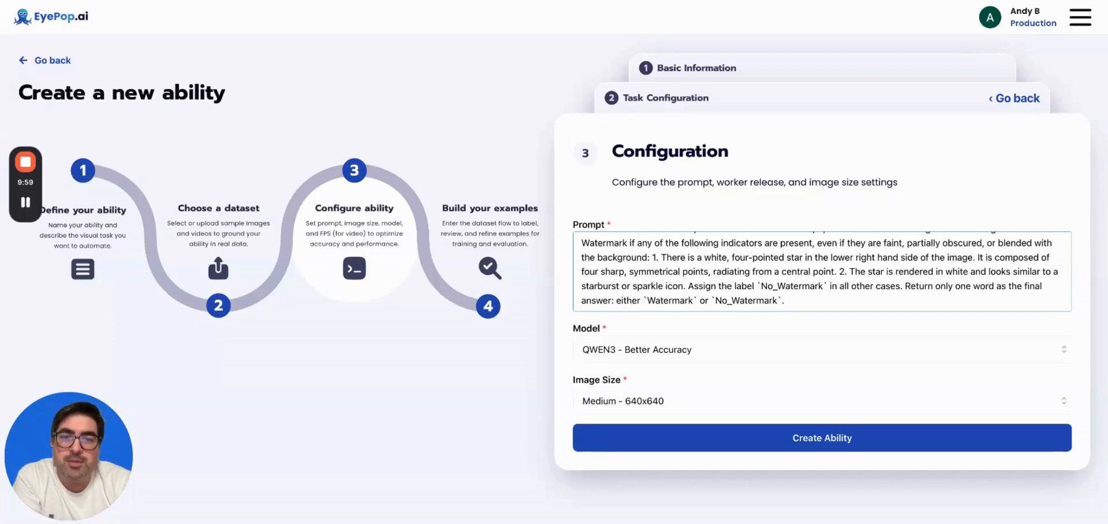
{"action": "left_click", "coordinate": [704, 354]}
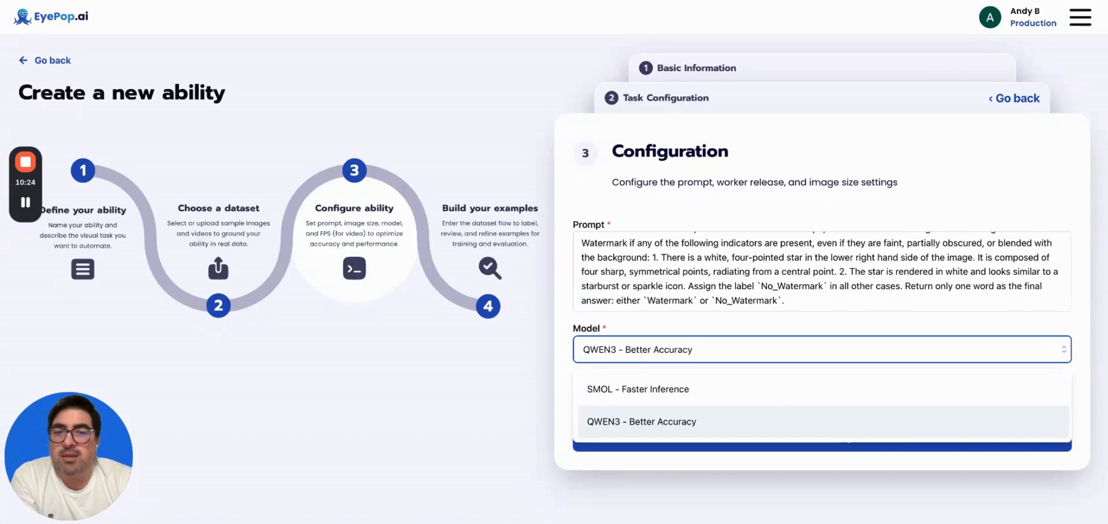
Keep QWEN3 - Better Accuracy as the model and show the Image Size choices.
{"action": "key", "text": "Escape"}
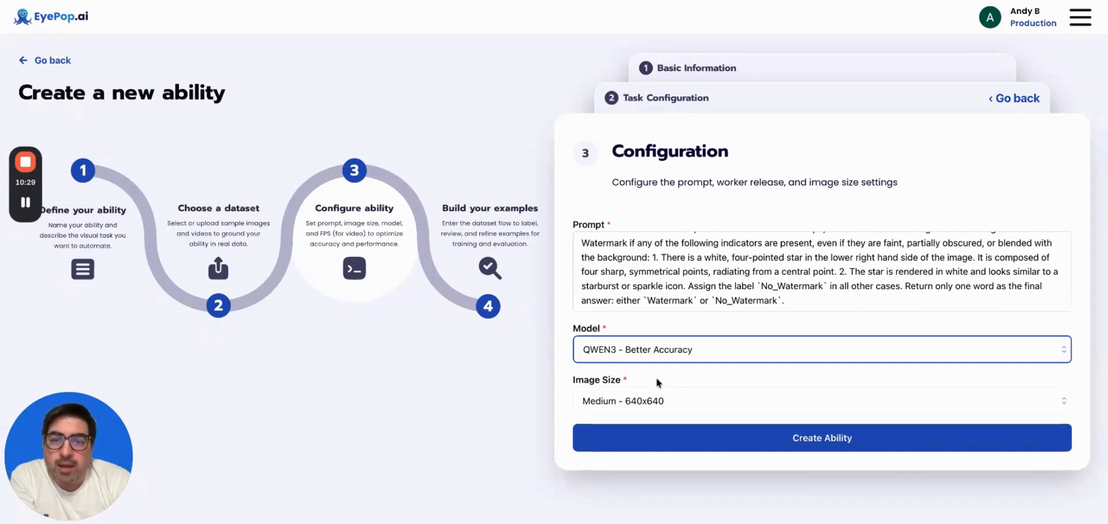
{"action": "left_click", "coordinate": [646, 402]}
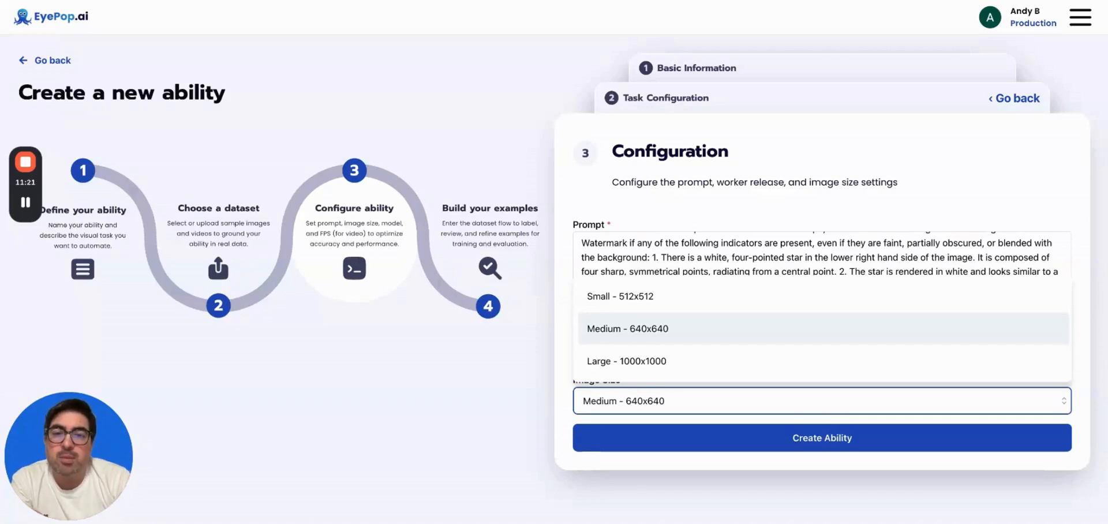
Set the image size to Large - 1000x1000 and create the ability.
{"action": "left_click", "coordinate": [640, 362]}
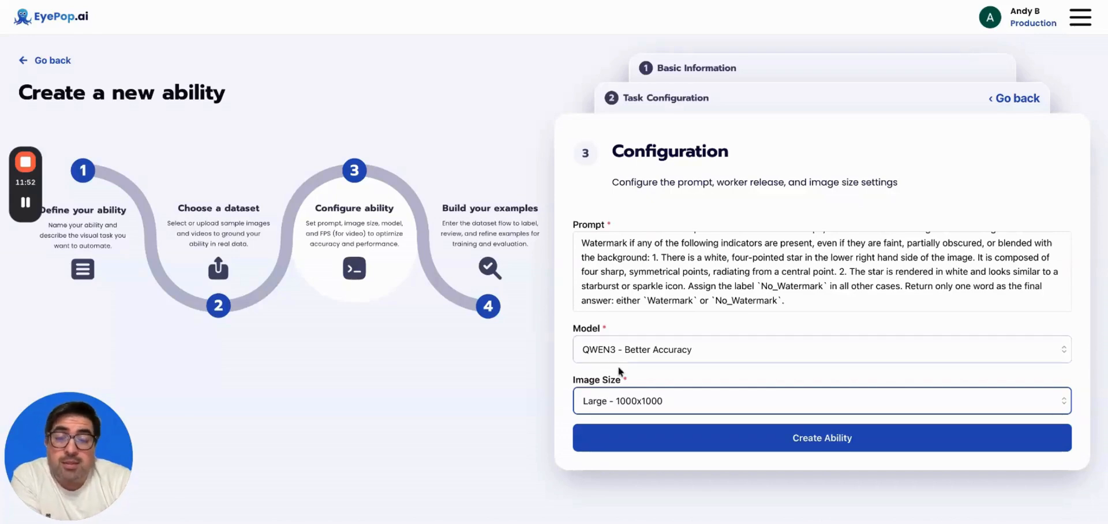
{"action": "left_click", "coordinate": [599, 441]}
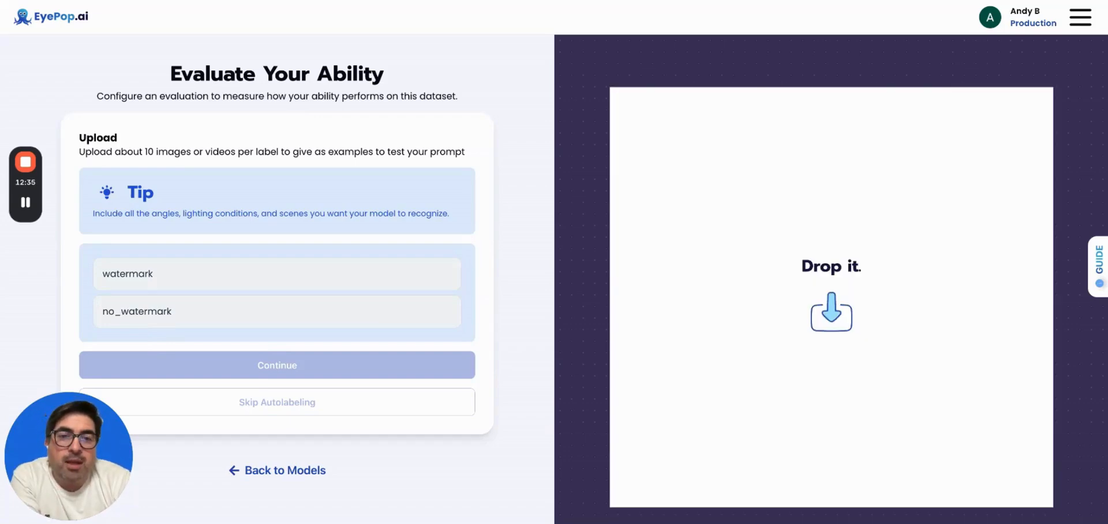
Upload the 40 example image files to the Detect-nano-watermark dataset.
{"action": "left_click_drag", "start_coordinate": [831, 297], "coordinate": [831, 297]}
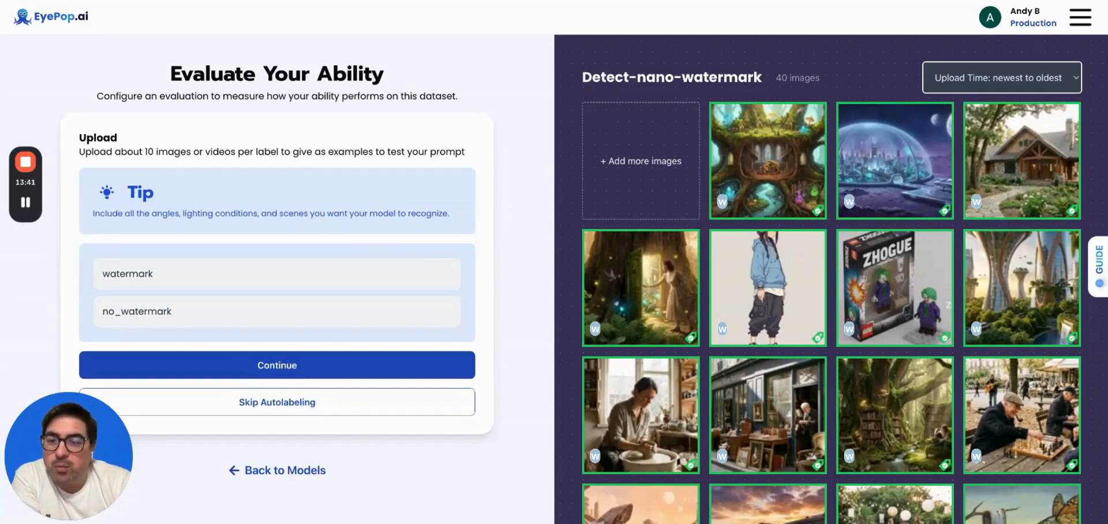
Skip autolabeling and spot-check the second, third and fourth pre-labelled example images.
{"action": "left_click", "coordinate": [314, 408]}
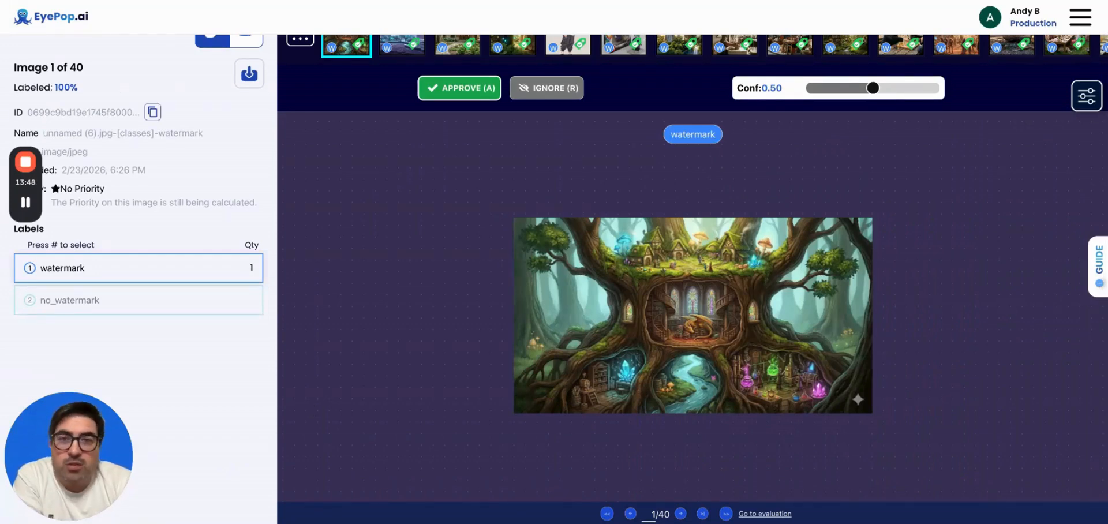
{"action": "scroll", "coordinate": [351, 164], "scroll_direction": "up", "scroll_amount": 1}
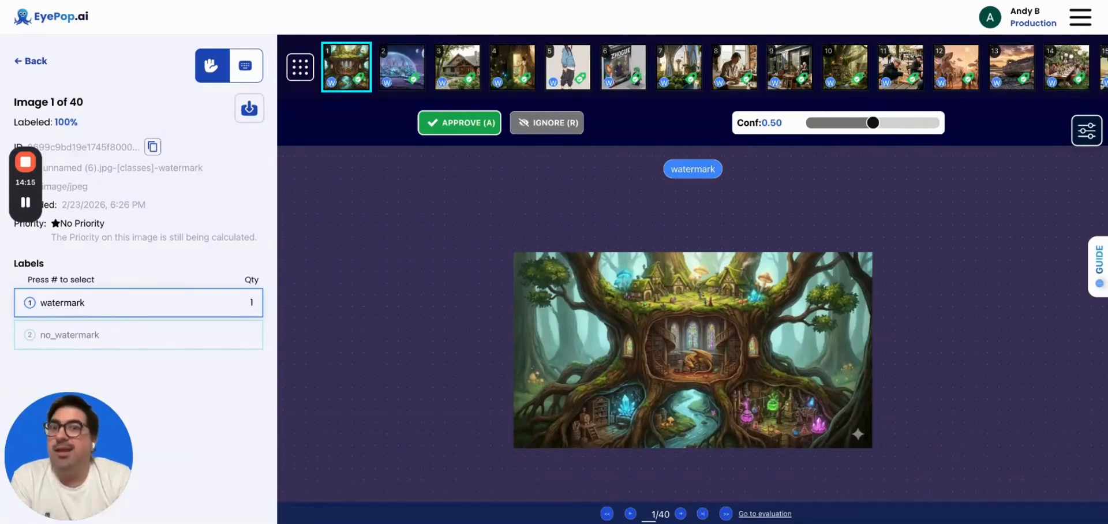
{"action": "left_click", "coordinate": [419, 73]}
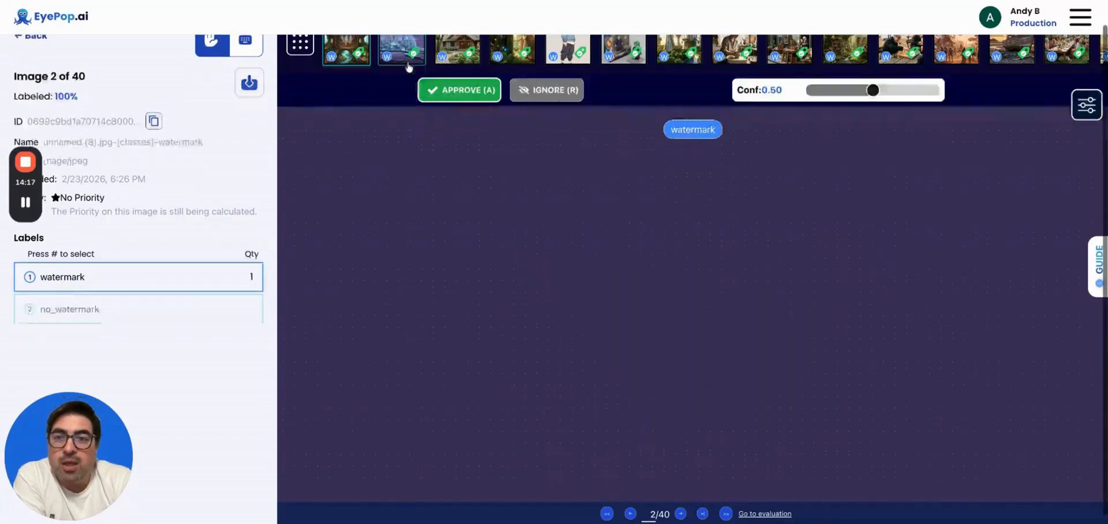
{"action": "left_click", "coordinate": [470, 50]}
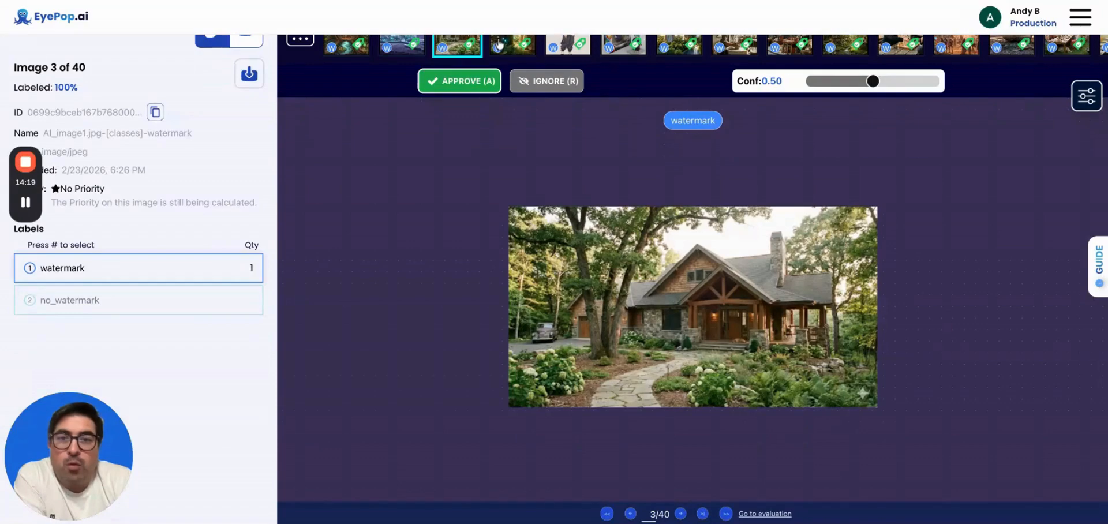
{"action": "left_click", "coordinate": [511, 47]}
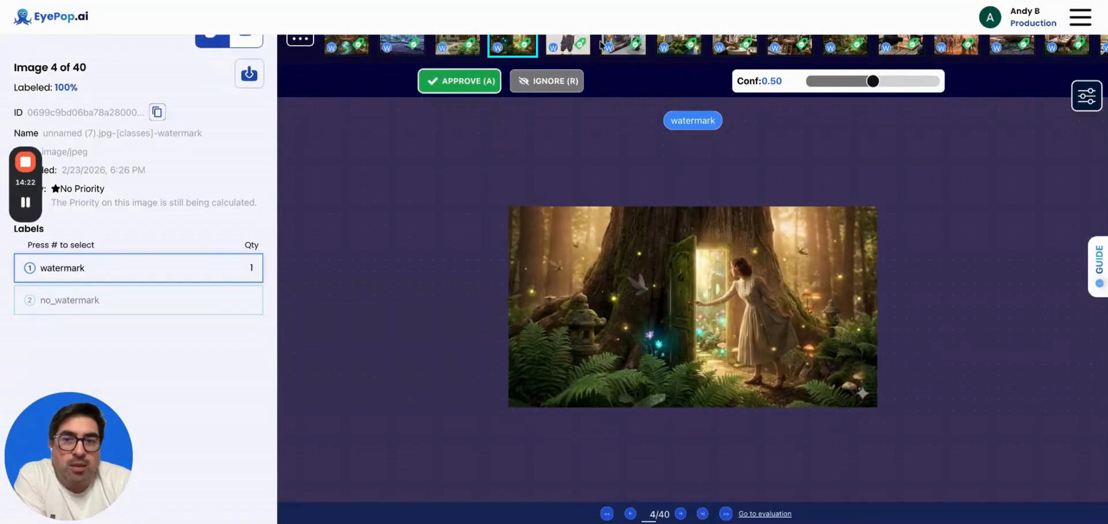
Check example images 14, 22 (no_watermark) and 29, then proceed to evaluation.
{"action": "scroll", "coordinate": [597, 51], "scroll_direction": "up", "scroll_amount": 1}
{"action": "left_click", "coordinate": [1068, 72]}
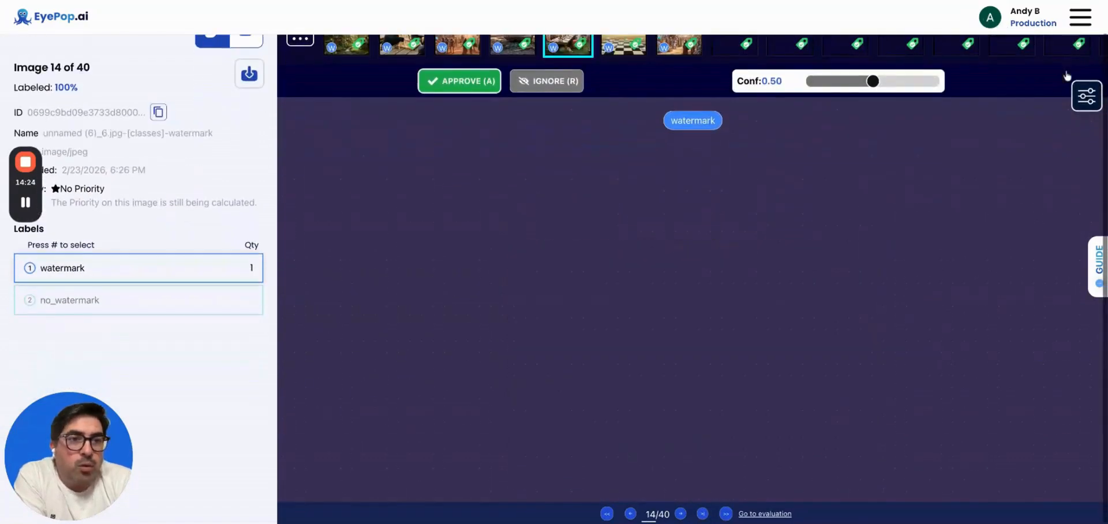
{"action": "left_click", "coordinate": [1019, 48]}
{"action": "scroll", "coordinate": [1019, 48], "scroll_direction": "up", "scroll_amount": 1}
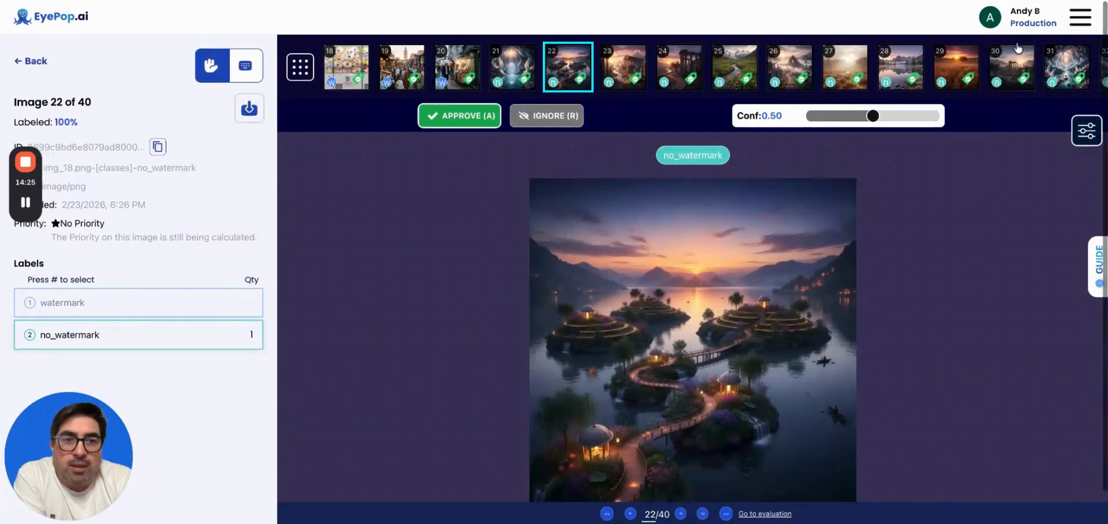
{"action": "left_click", "coordinate": [943, 72]}
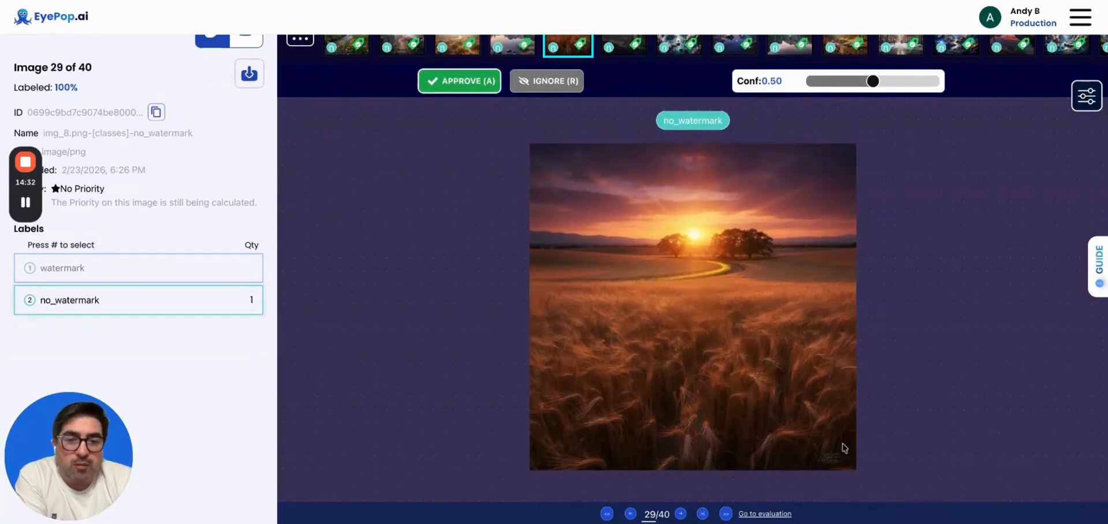
{"action": "left_click", "coordinate": [761, 514]}
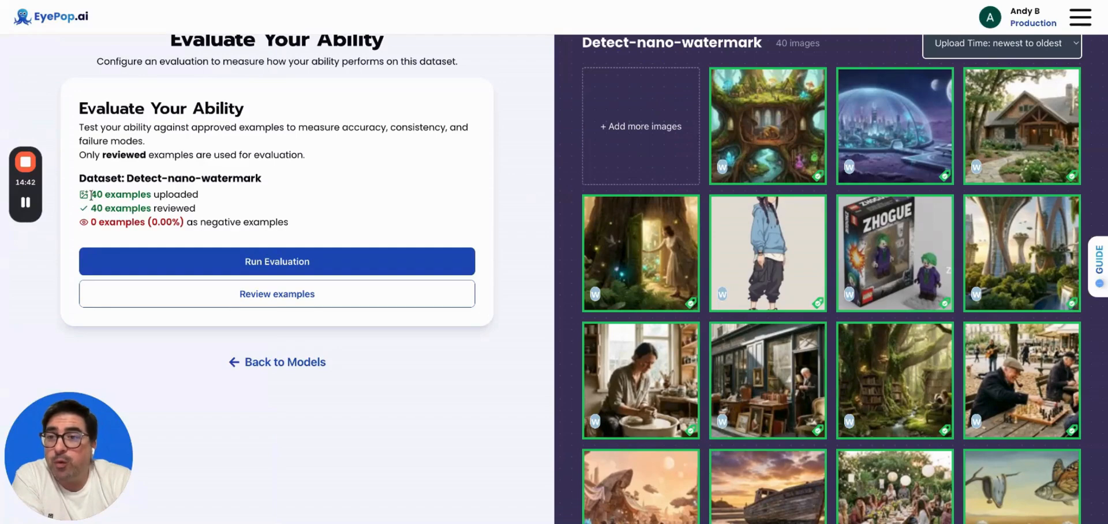
Review the 40 reviewed and 0 negative example counts, then run the evaluation.
{"action": "left_click_drag", "start_coordinate": [92, 194], "coordinate": [204, 211]}
{"action": "left_click", "coordinate": [204, 212]}
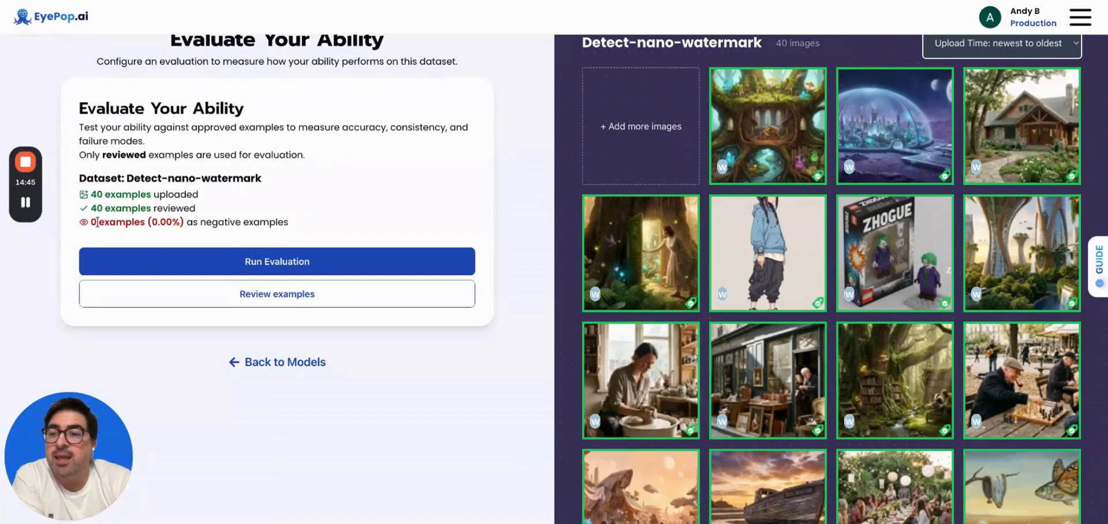
{"action": "triple_click", "coordinate": [306, 220]}
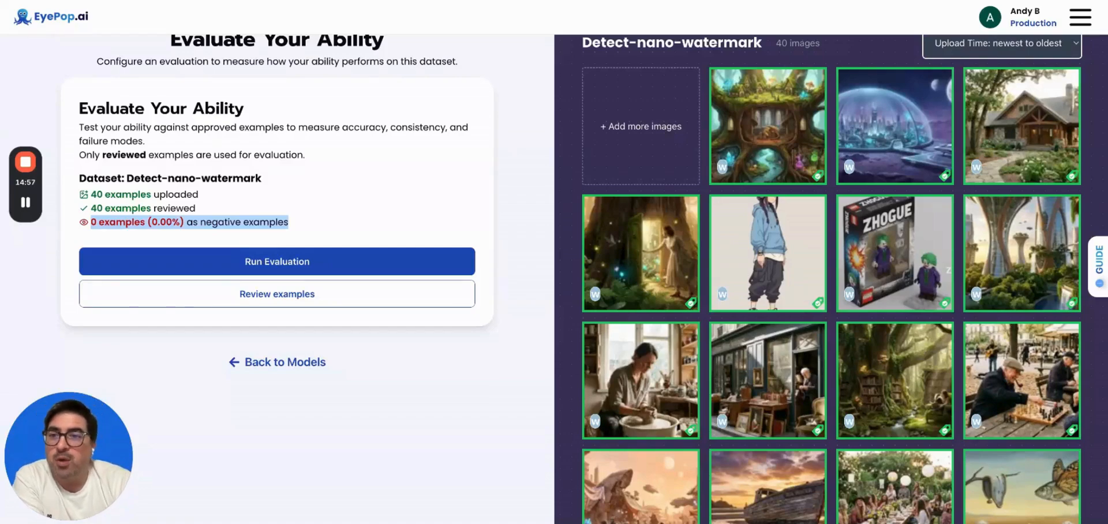
{"action": "left_click", "coordinate": [153, 206]}
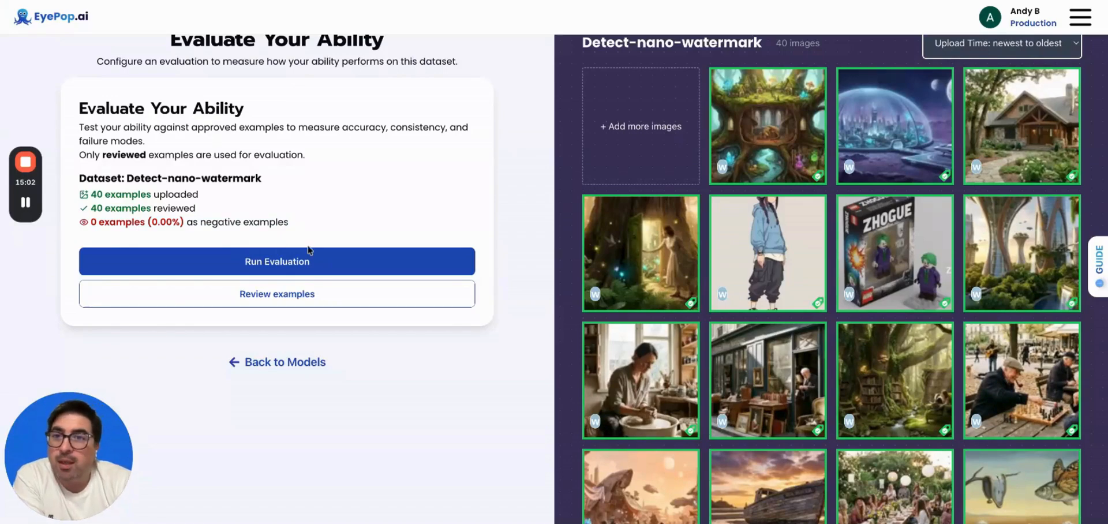
{"action": "scroll", "coordinate": [309, 249], "scroll_direction": "up", "scroll_amount": 1}
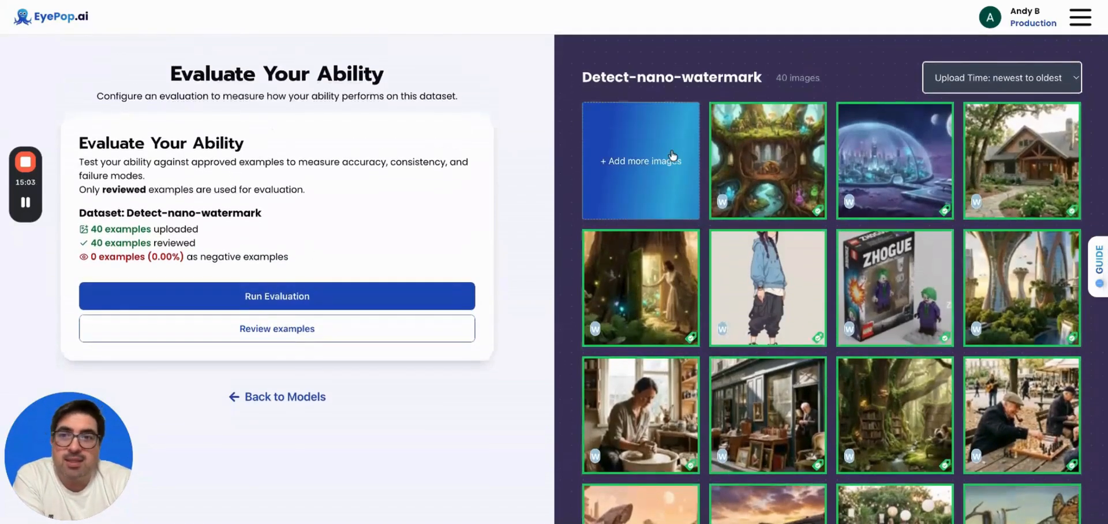
{"action": "scroll", "coordinate": [377, 280], "scroll_direction": "down", "scroll_amount": 1}
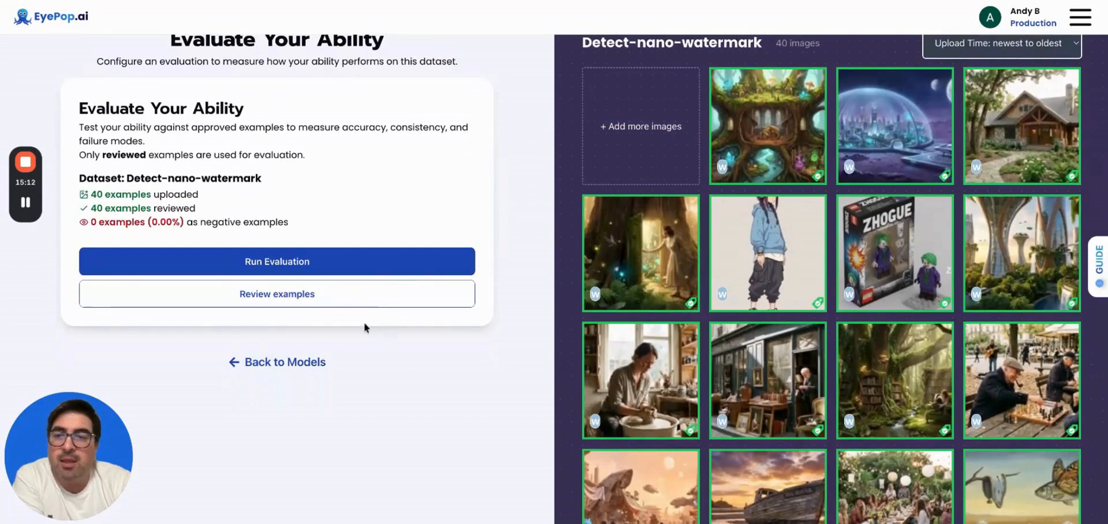
{"action": "left_click", "coordinate": [419, 266]}
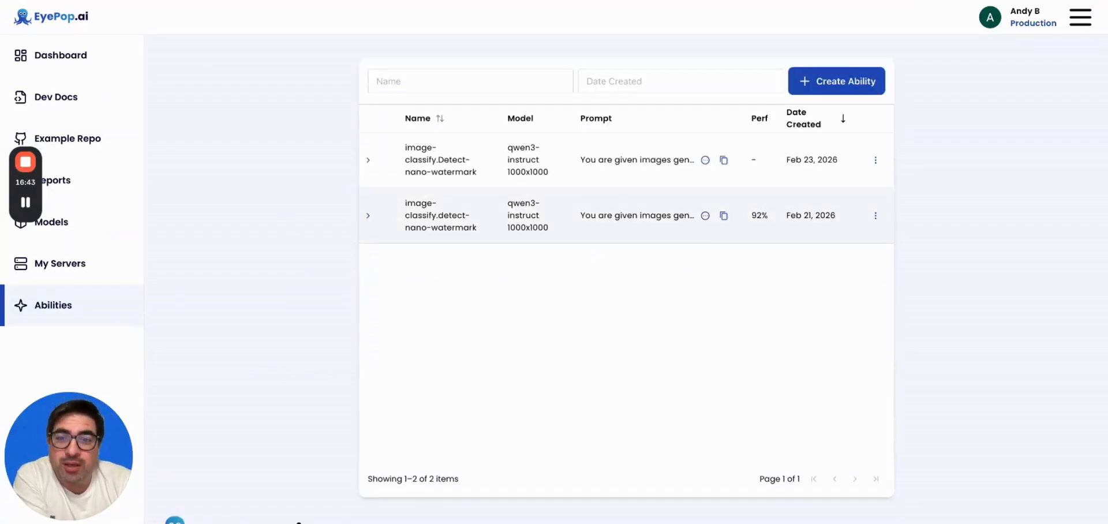
Expand detect-nano-watermark and point out its 92% performance, 93% recall and 93% precision.
{"action": "left_click", "coordinate": [369, 216]}
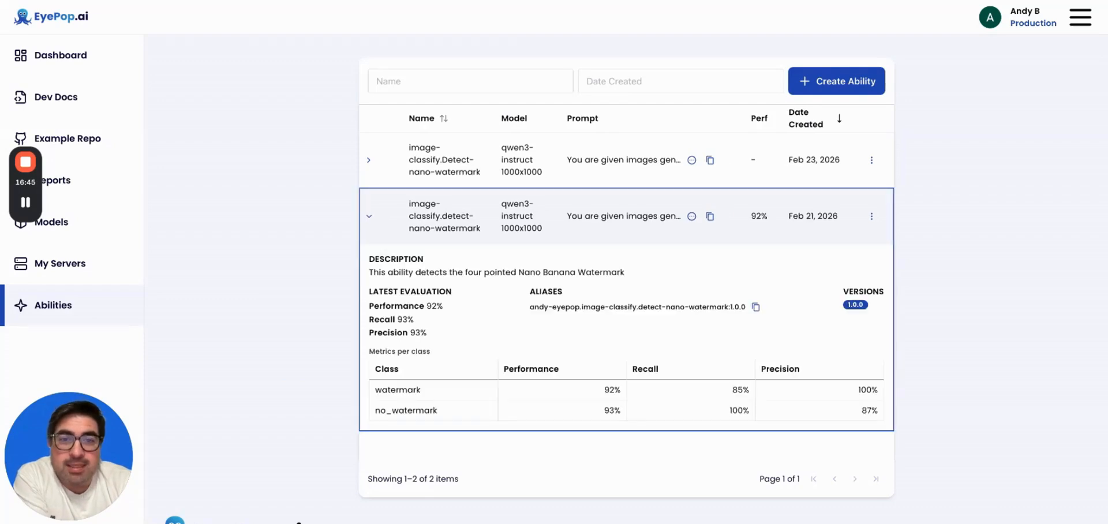
{"action": "scroll", "coordinate": [289, 240], "scroll_direction": "down", "scroll_amount": 1}
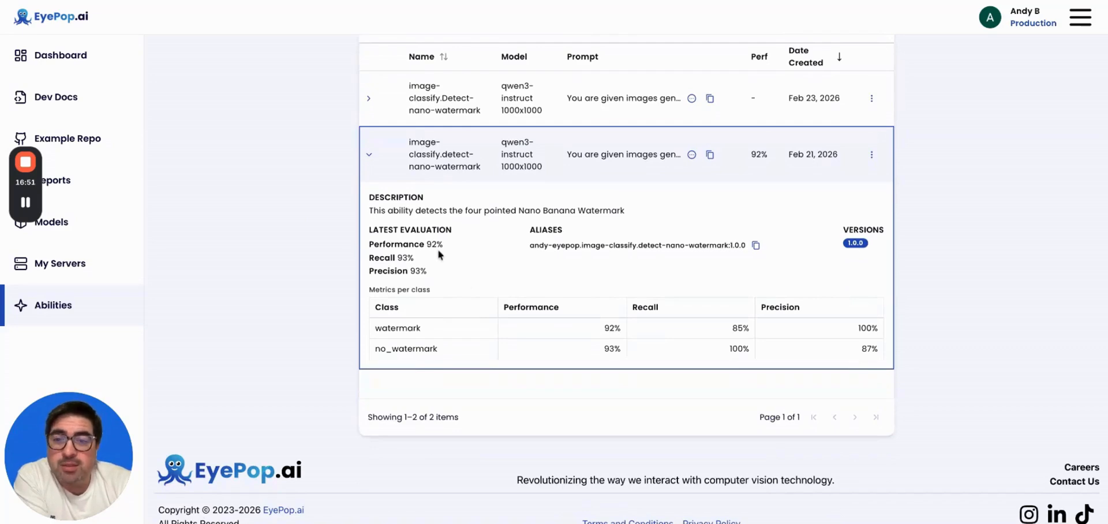
{"action": "left_click_drag", "start_coordinate": [369, 244], "coordinate": [462, 248]}
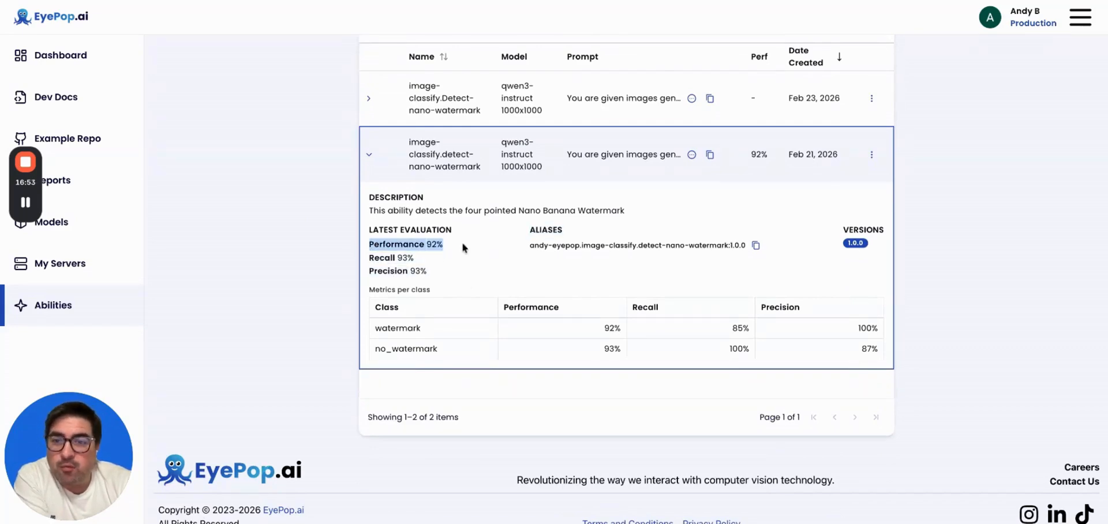
{"action": "left_click", "coordinate": [460, 248]}
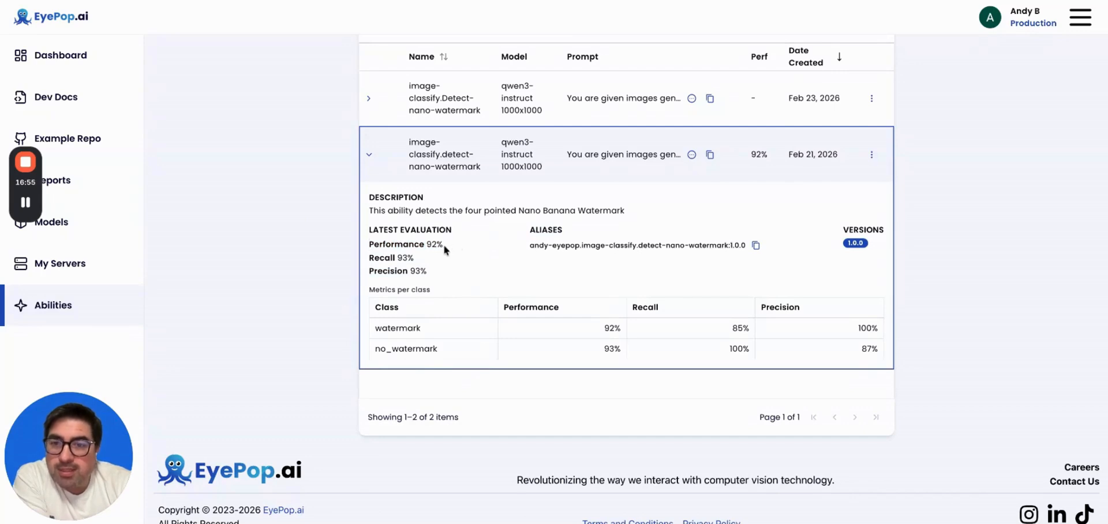
{"action": "left_click_drag", "start_coordinate": [443, 244], "coordinate": [369, 244]}
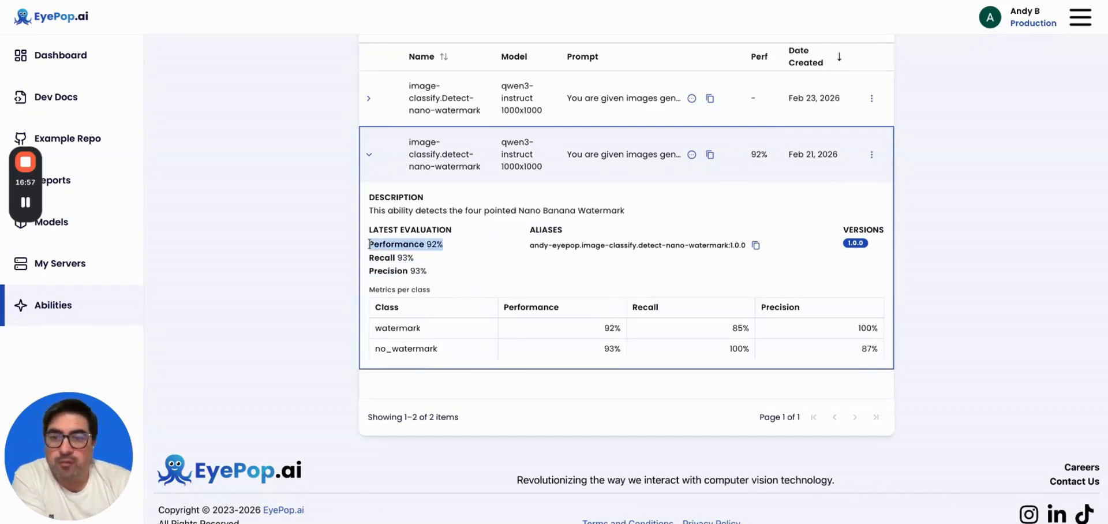
{"action": "left_click", "coordinate": [368, 244]}
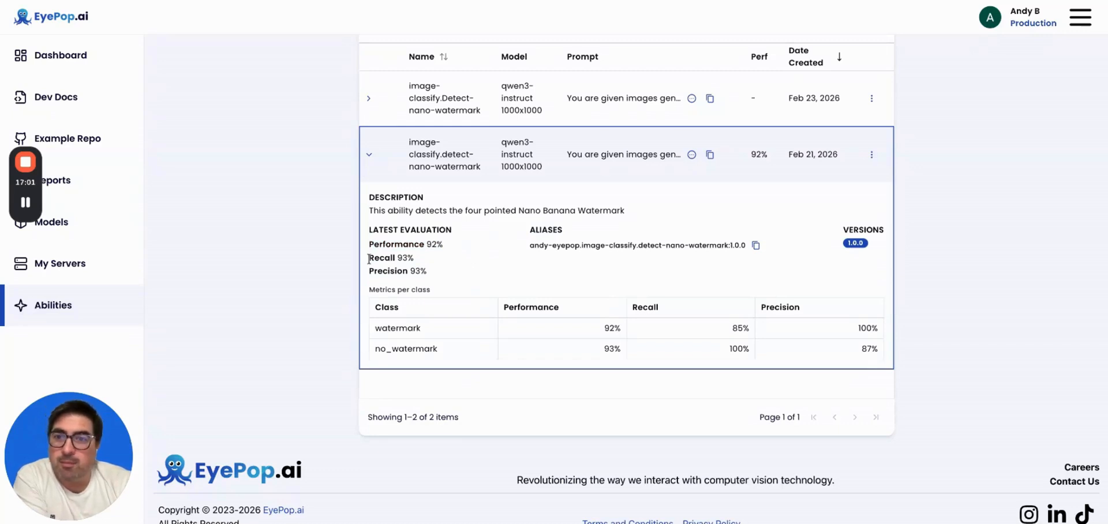
{"action": "left_click_drag", "start_coordinate": [368, 258], "coordinate": [462, 273]}
{"action": "left_click", "coordinate": [462, 273]}
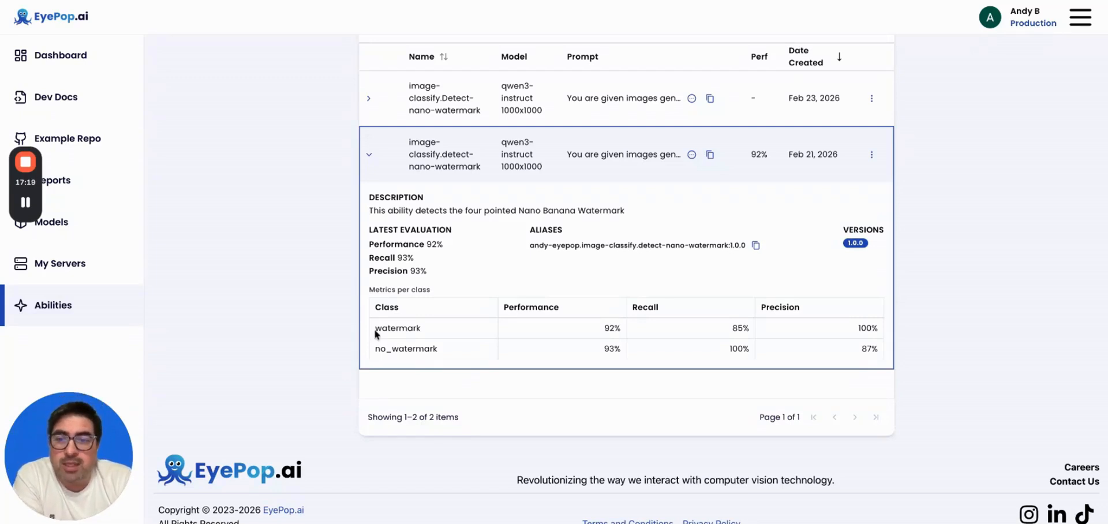
{"action": "left_click_drag", "start_coordinate": [375, 327], "coordinate": [427, 332]}
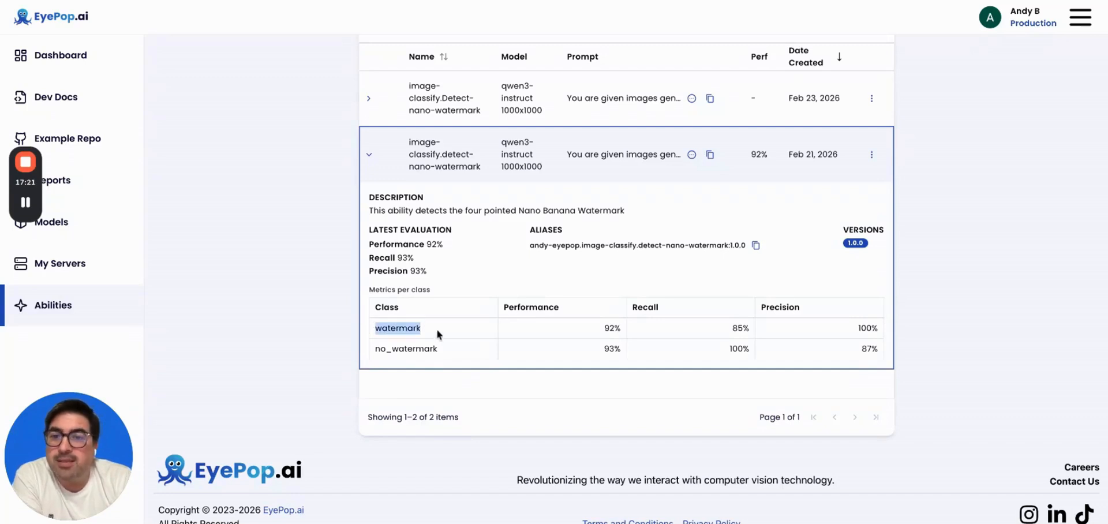
{"action": "left_click", "coordinate": [436, 329]}
{"action": "double_click", "coordinate": [390, 329]}
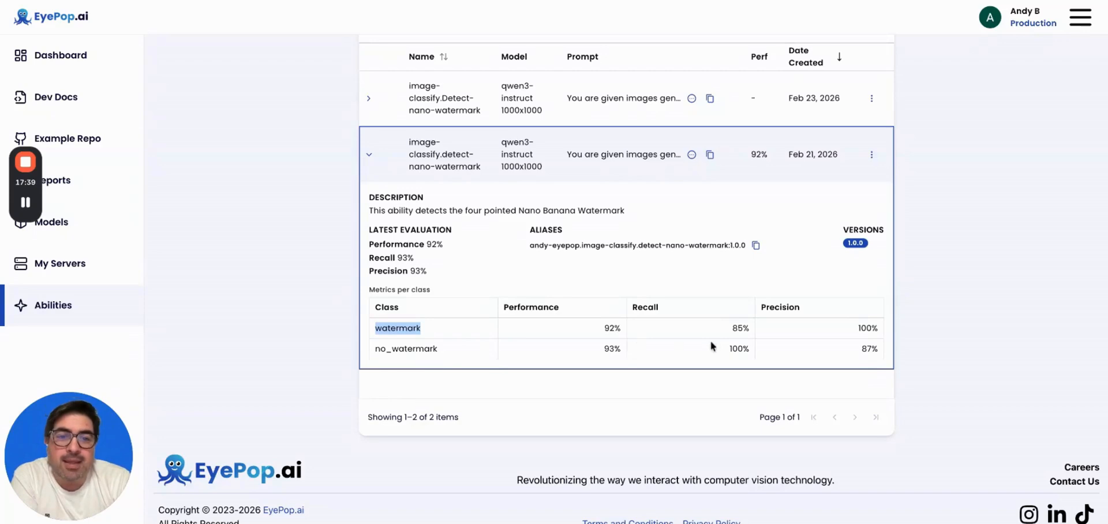
{"action": "left_click", "coordinate": [733, 330]}
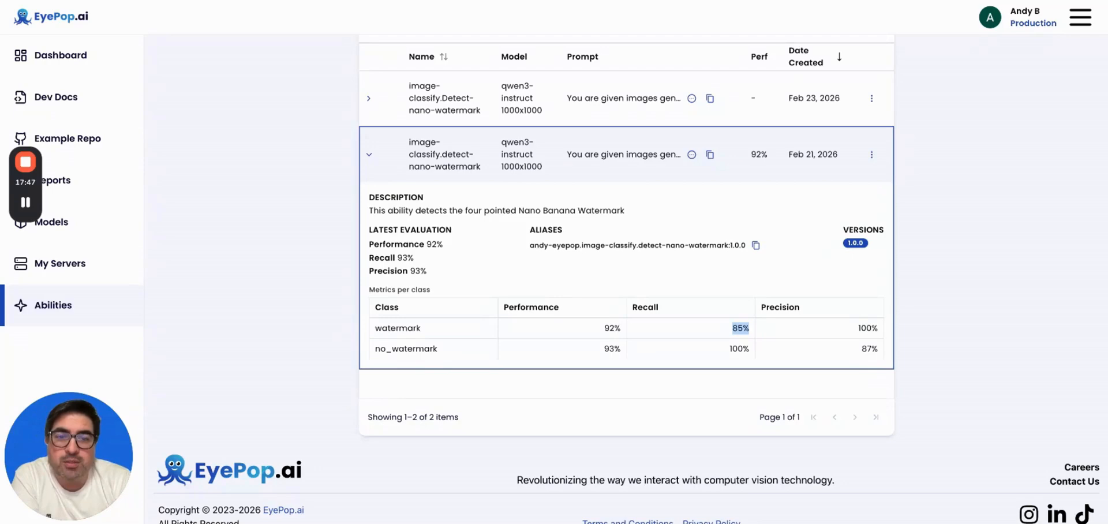
{"action": "left_click", "coordinate": [727, 333]}
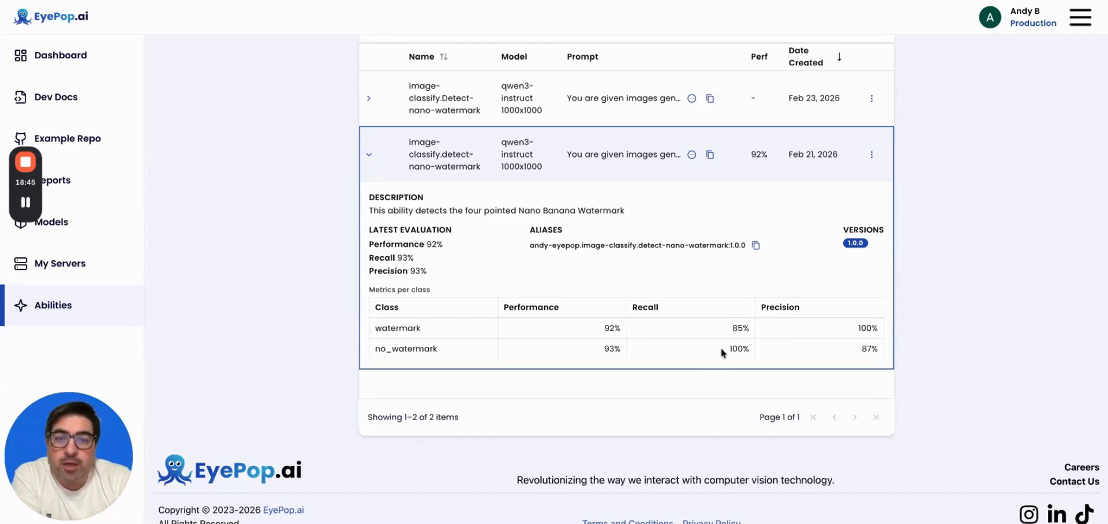
Note the 100% and 85% recall figures, then copy the ability's alias.
{"action": "left_click_drag", "start_coordinate": [724, 347], "coordinate": [750, 349]}
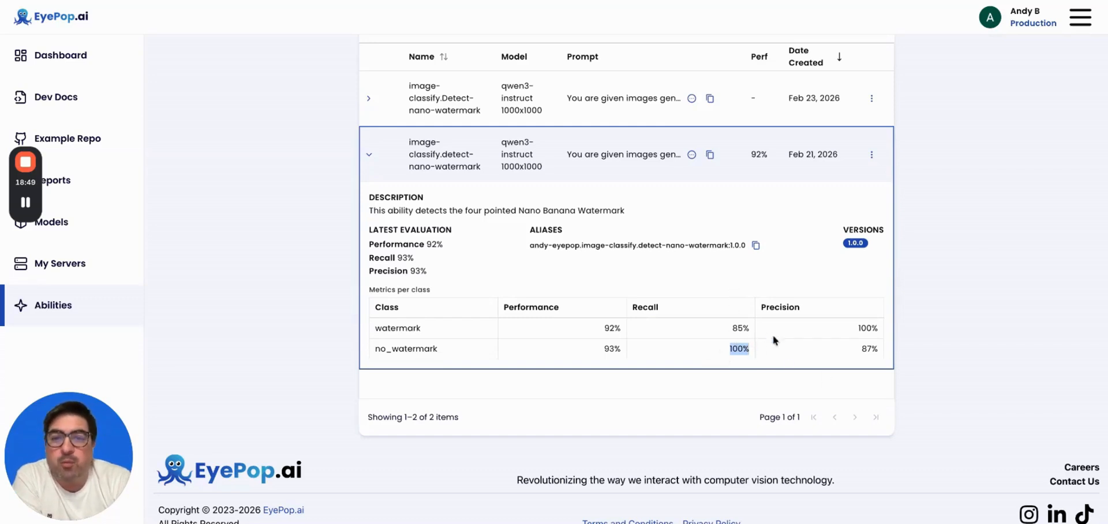
{"action": "left_click", "coordinate": [710, 350]}
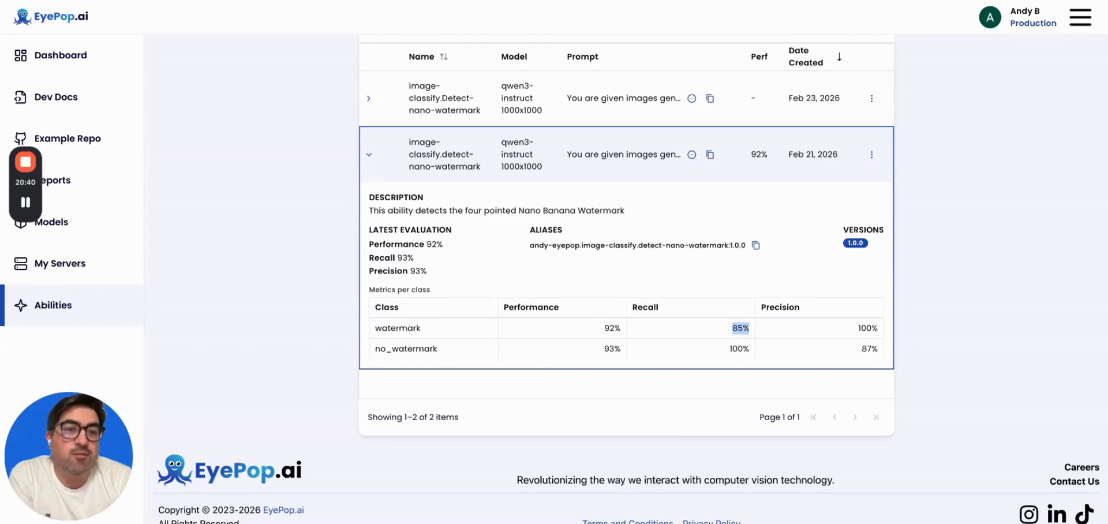
{"action": "left_click", "coordinate": [753, 214]}
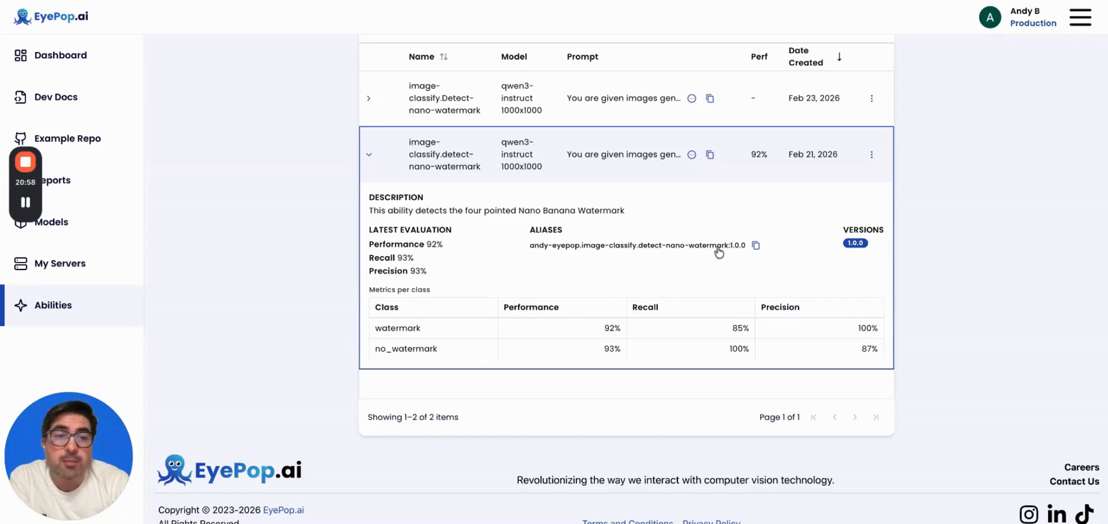
{"action": "left_click", "coordinate": [756, 246]}
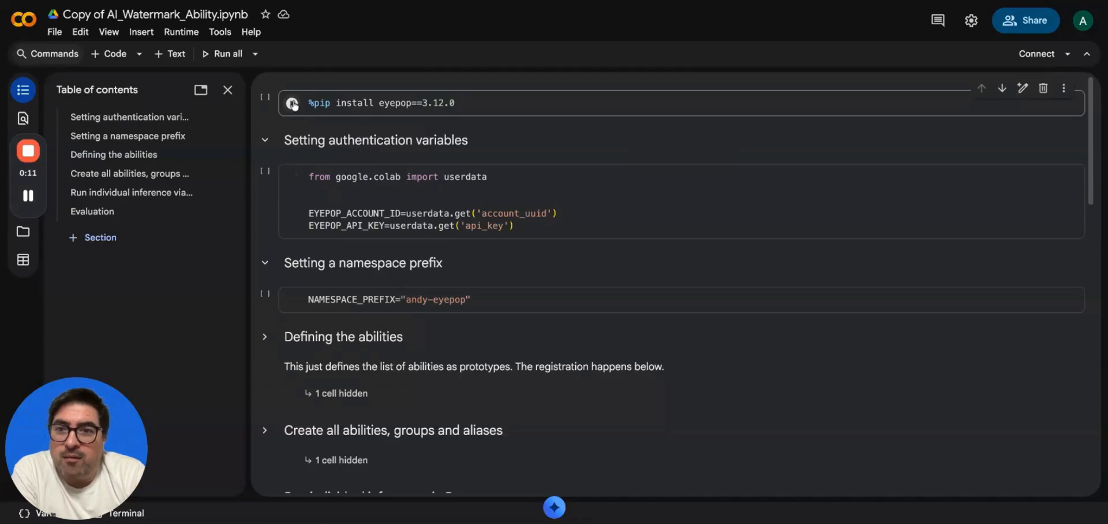
Scroll through the AI_Watermark_Ability notebook back up to the authentication cell.
{"action": "scroll", "coordinate": [359, 175], "scroll_direction": "down", "scroll_amount": 1}
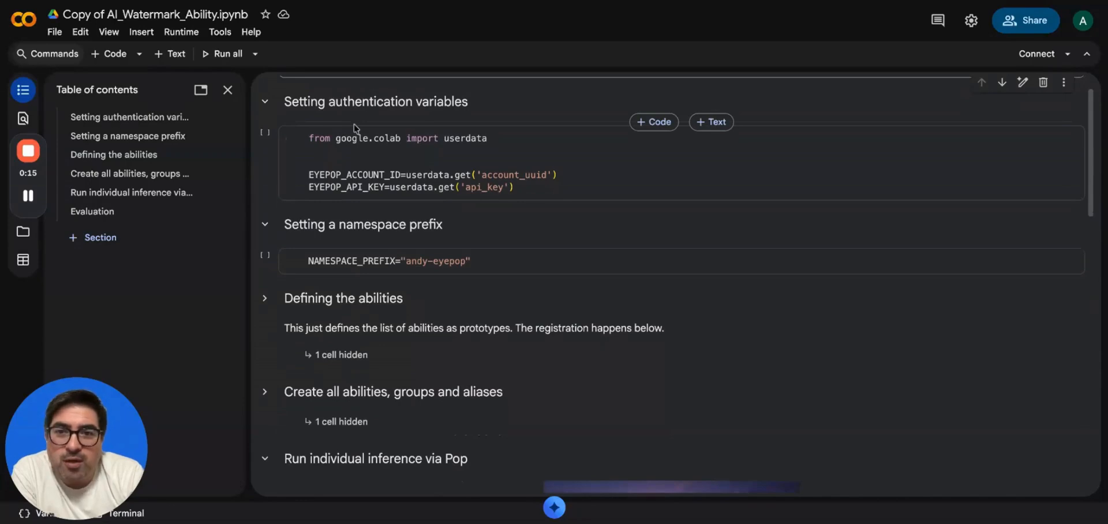
{"action": "scroll", "coordinate": [675, 286], "scroll_direction": "down", "scroll_amount": 3}
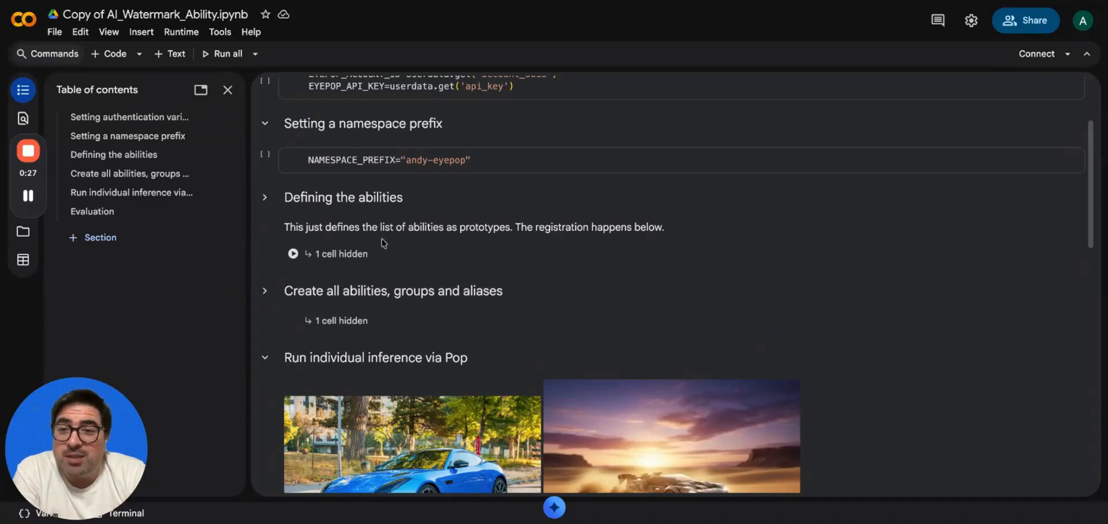
{"action": "scroll", "coordinate": [320, 277], "scroll_direction": "down", "scroll_amount": 2}
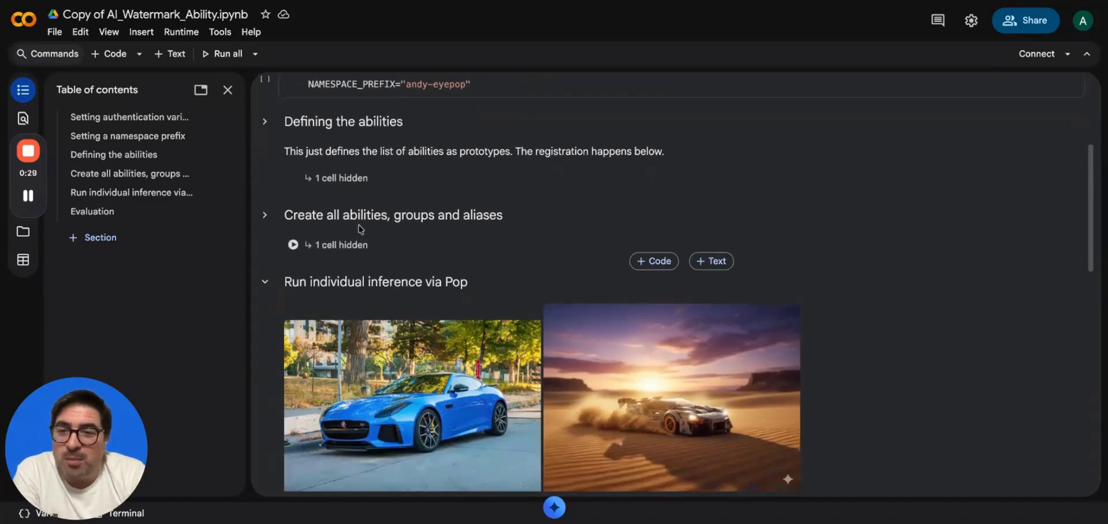
{"action": "scroll", "coordinate": [319, 275], "scroll_direction": "down", "scroll_amount": 8}
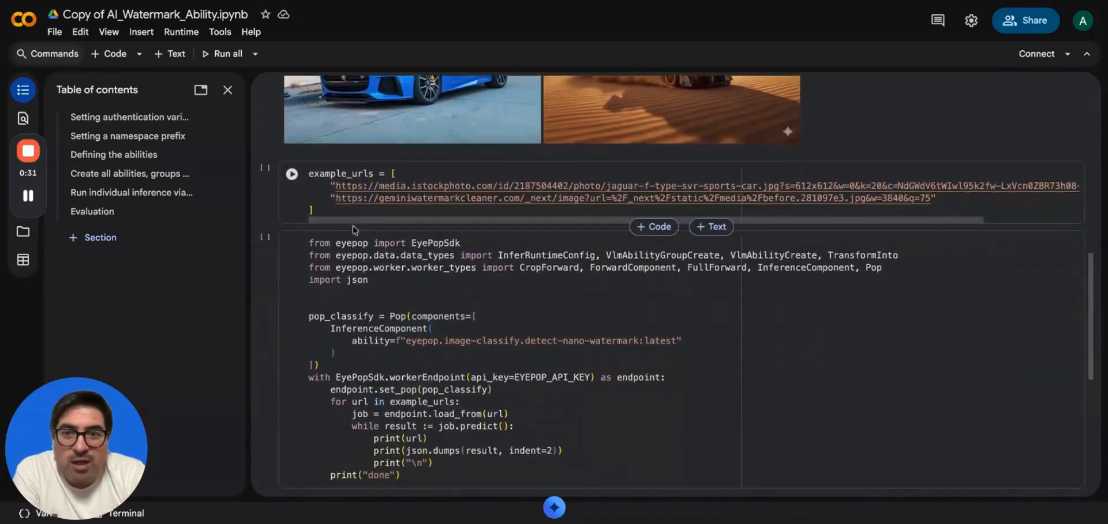
{"action": "scroll", "coordinate": [353, 229], "scroll_direction": "up", "scroll_amount": 9}
{"action": "scroll", "coordinate": [346, 289], "scroll_direction": "up", "scroll_amount": 3}
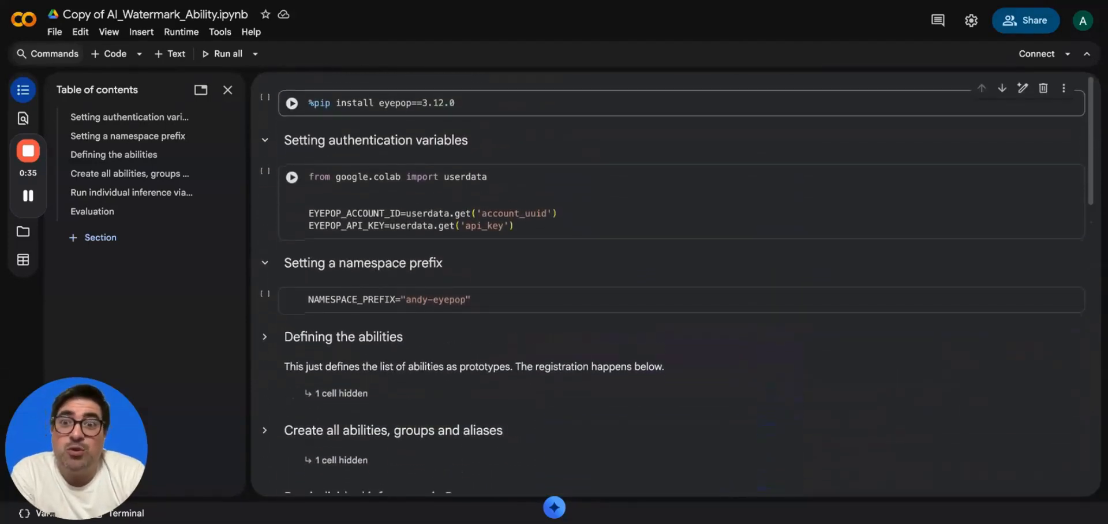
{"action": "scroll", "coordinate": [687, 283], "scroll_direction": "down", "scroll_amount": 10}
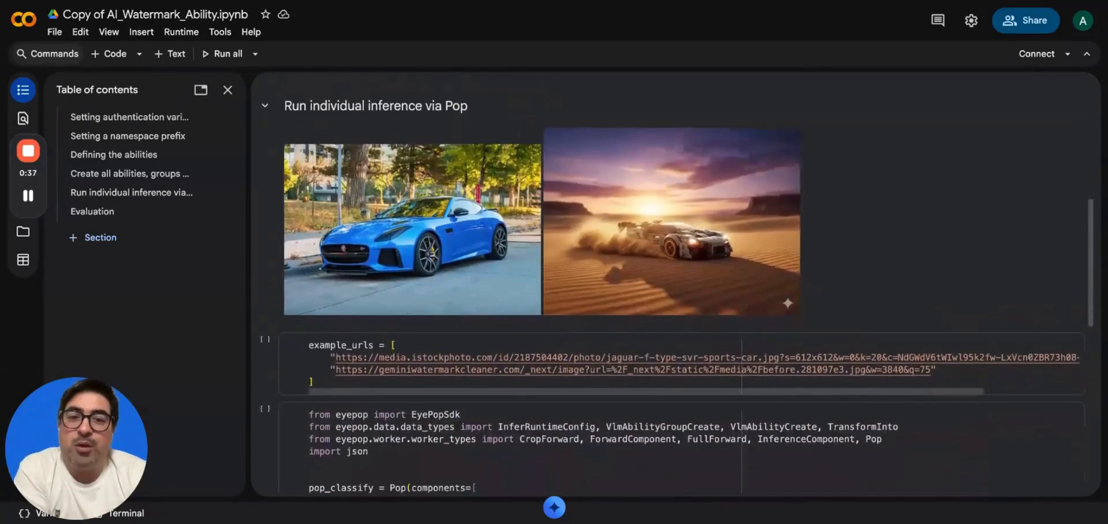
{"action": "scroll", "coordinate": [511, 161], "scroll_direction": "up", "scroll_amount": 1}
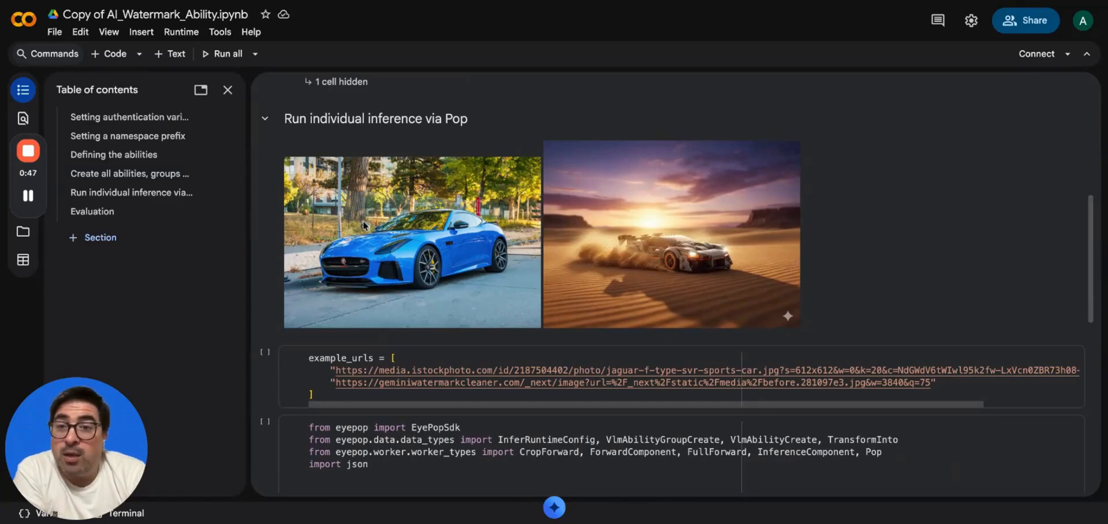
{"action": "scroll", "coordinate": [364, 225], "scroll_direction": "up", "scroll_amount": 1}
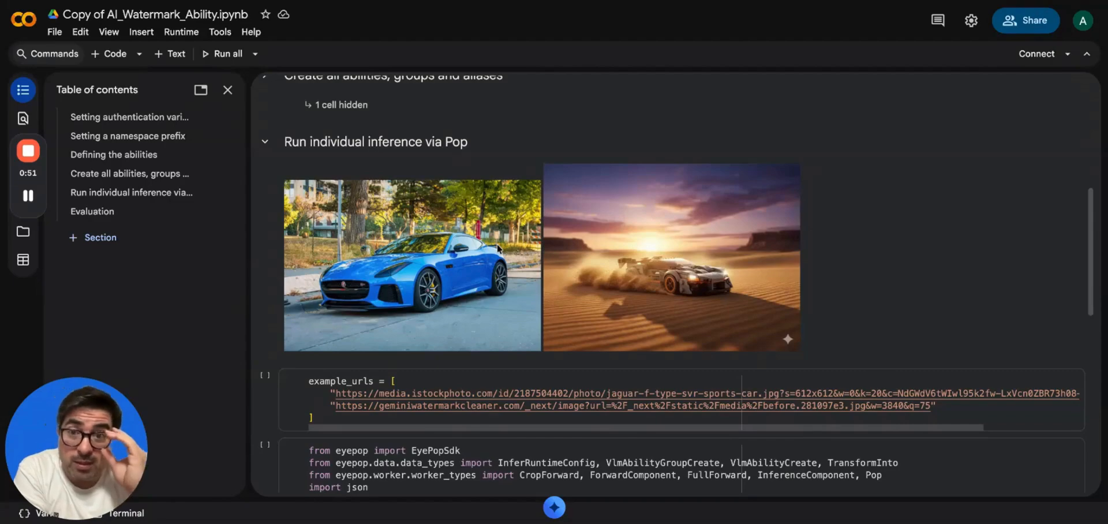
{"action": "scroll", "coordinate": [497, 248], "scroll_direction": "up", "scroll_amount": 10}
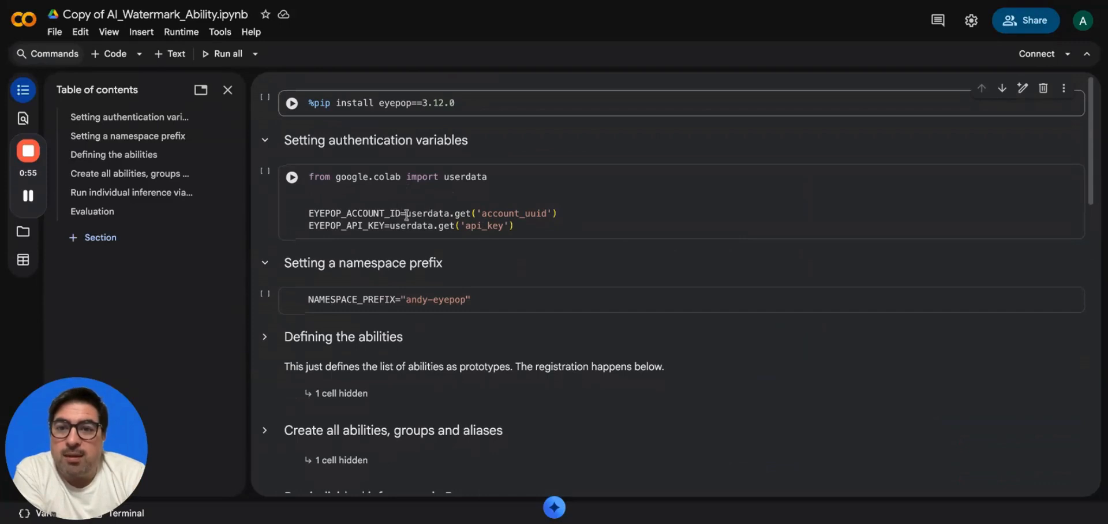
Highlight the userdata.get calls reading the EYEPOP_ACCOUNT_ID and EYEPOP_API_KEY secrets.
{"action": "left_click_drag", "start_coordinate": [407, 214], "coordinate": [563, 212]}
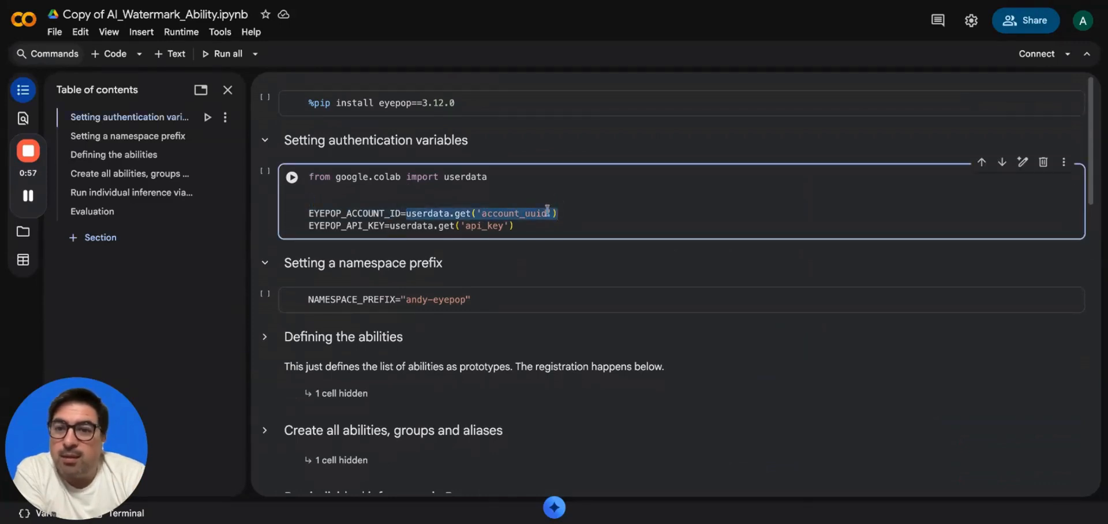
{"action": "left_click_drag", "start_coordinate": [389, 225], "coordinate": [533, 238]}
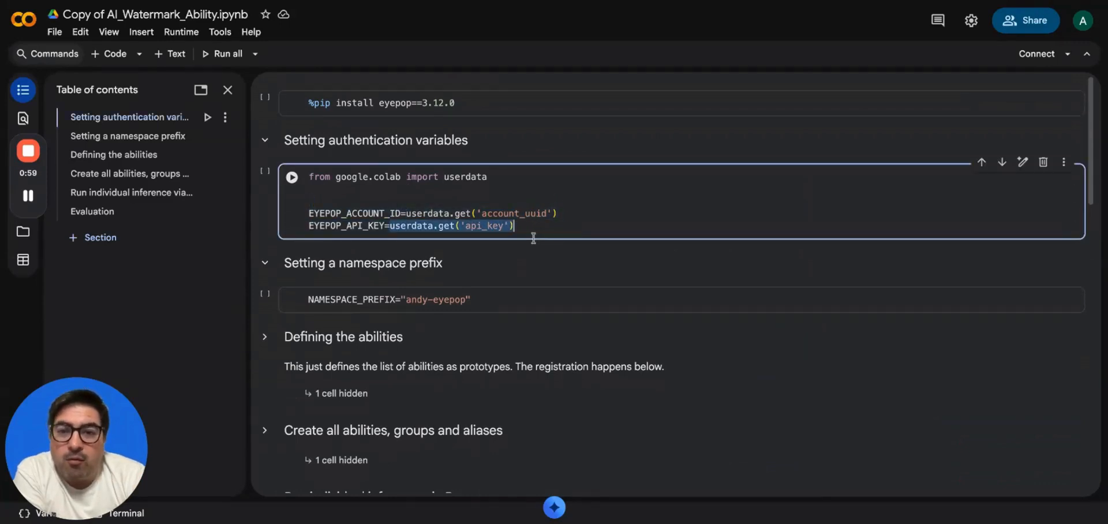
{"action": "left_click", "coordinate": [534, 231]}
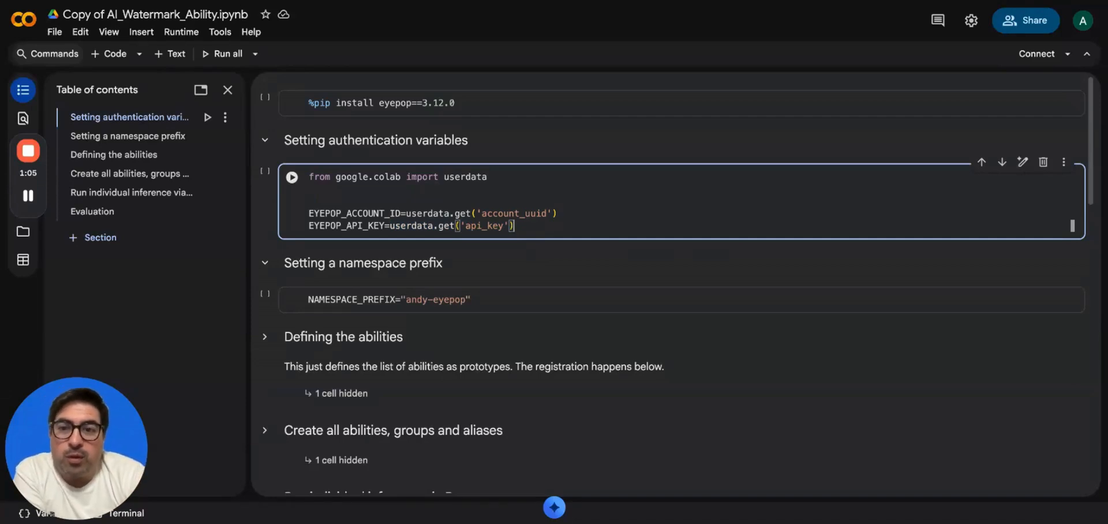
{"action": "scroll", "coordinate": [367, 218], "scroll_direction": "down", "scroll_amount": 1}
{"action": "scroll", "coordinate": [367, 218], "scroll_direction": "up", "scroll_amount": 1}
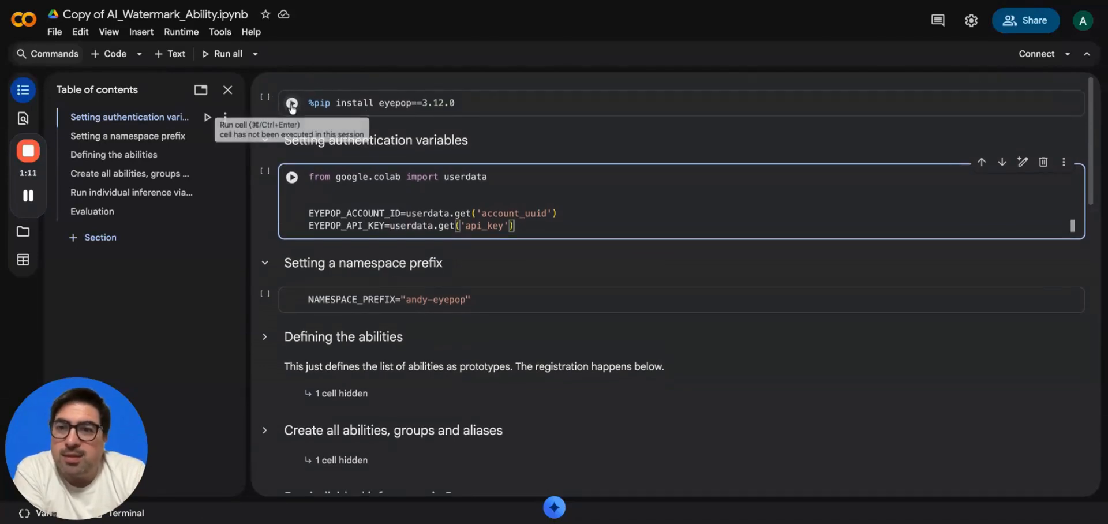
Run the %pip install cell to install eyepop 3.12.0 and load the authentication secrets.
{"action": "left_click", "coordinate": [292, 104]}
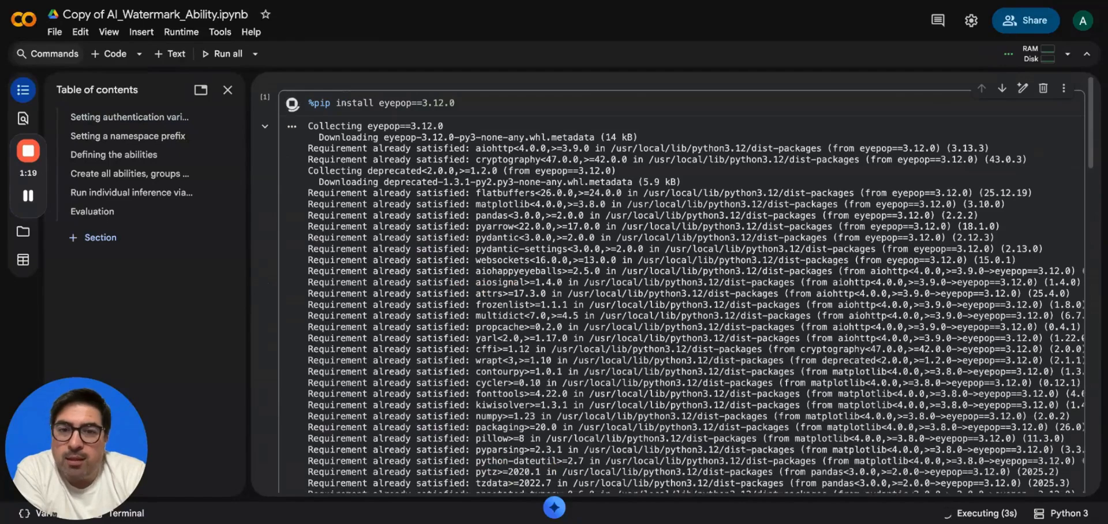
{"action": "scroll", "coordinate": [287, 172], "scroll_direction": "down", "scroll_amount": 8}
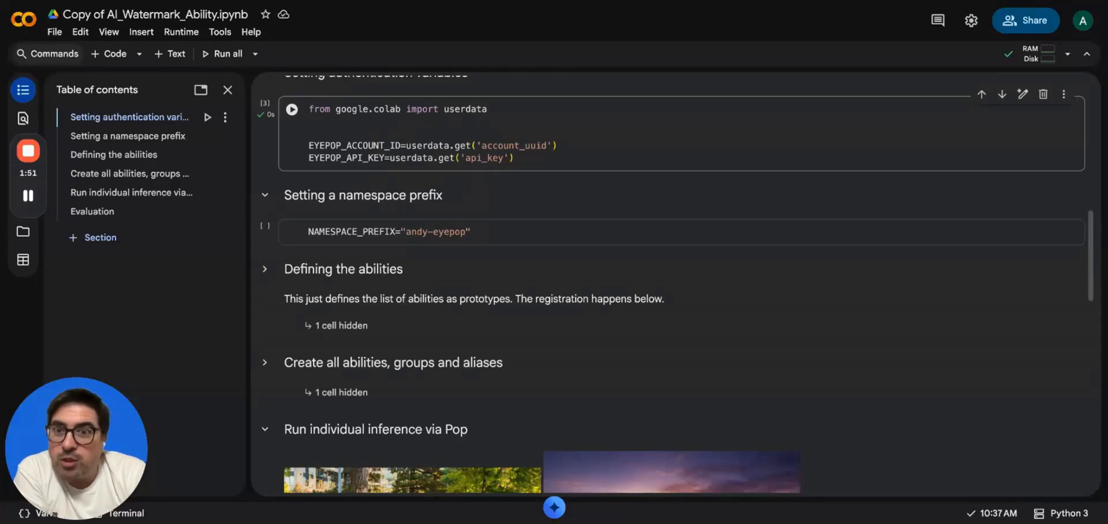
Run the NAMESPACE_PREFIX cell to set the namespace prefix variable.
{"action": "scroll", "coordinate": [314, 151], "scroll_direction": "down", "scroll_amount": 2}
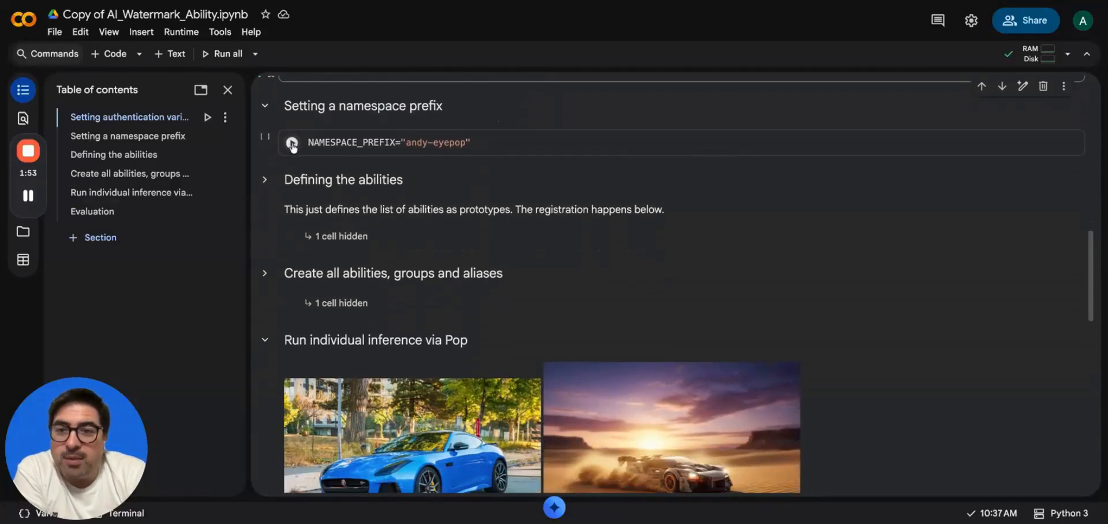
{"action": "left_click", "coordinate": [292, 143]}
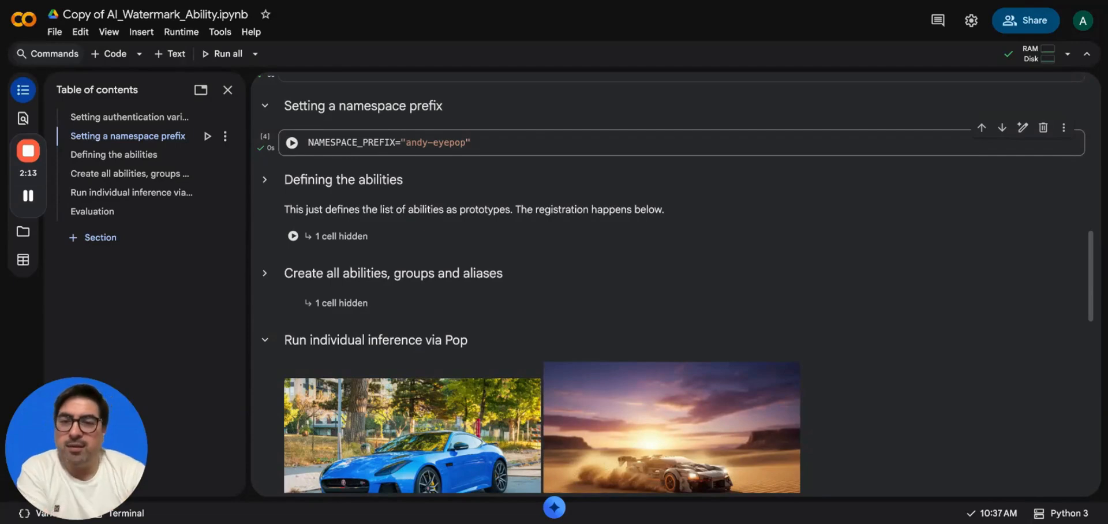
{"action": "scroll", "coordinate": [675, 283], "scroll_direction": "down", "scroll_amount": 5}
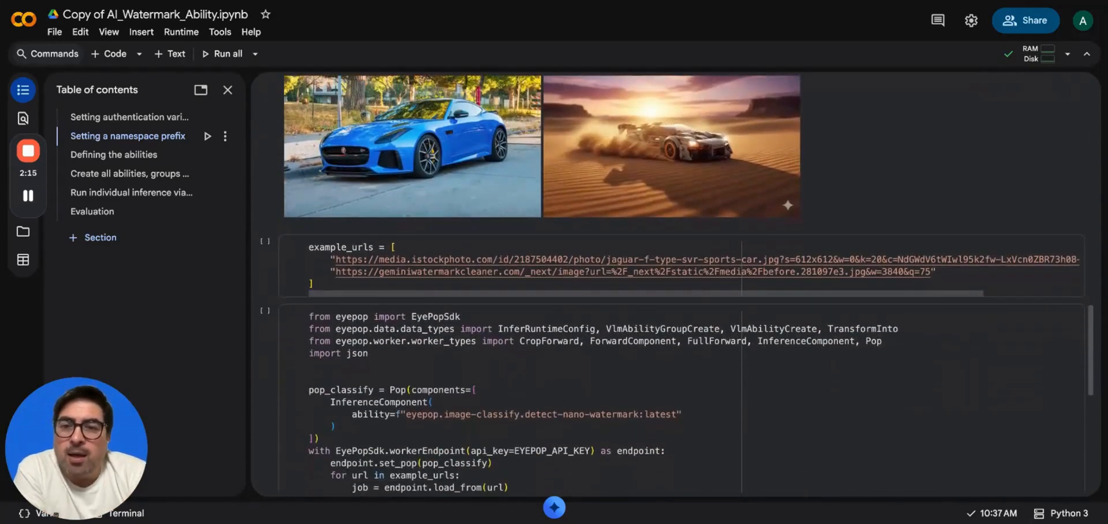
Run the example_urls cell in 'Run individual inference via Pop' to define two test URLs.
{"action": "scroll", "coordinate": [675, 283], "scroll_direction": "up", "scroll_amount": 2}
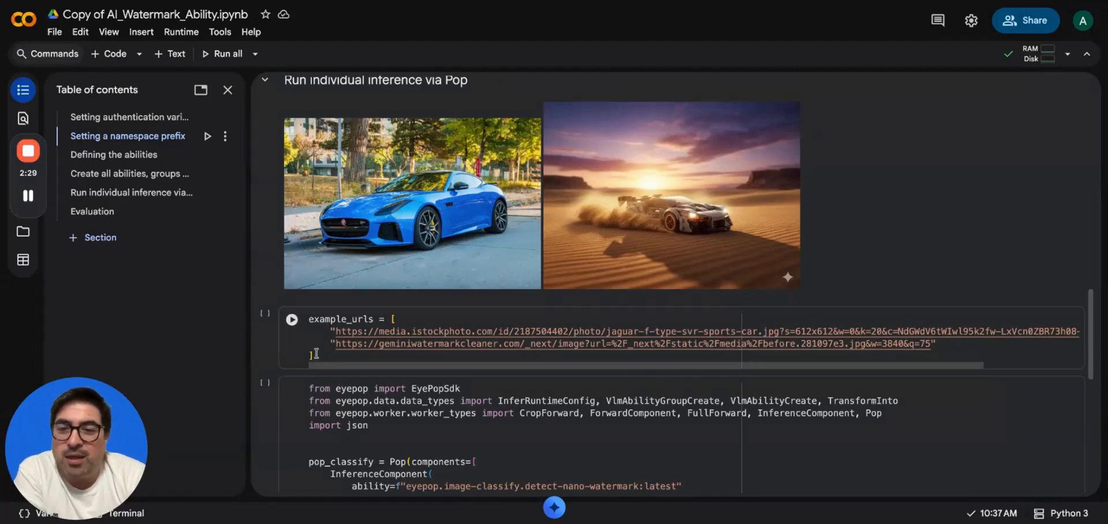
{"action": "scroll", "coordinate": [316, 353], "scroll_direction": "down", "scroll_amount": 1}
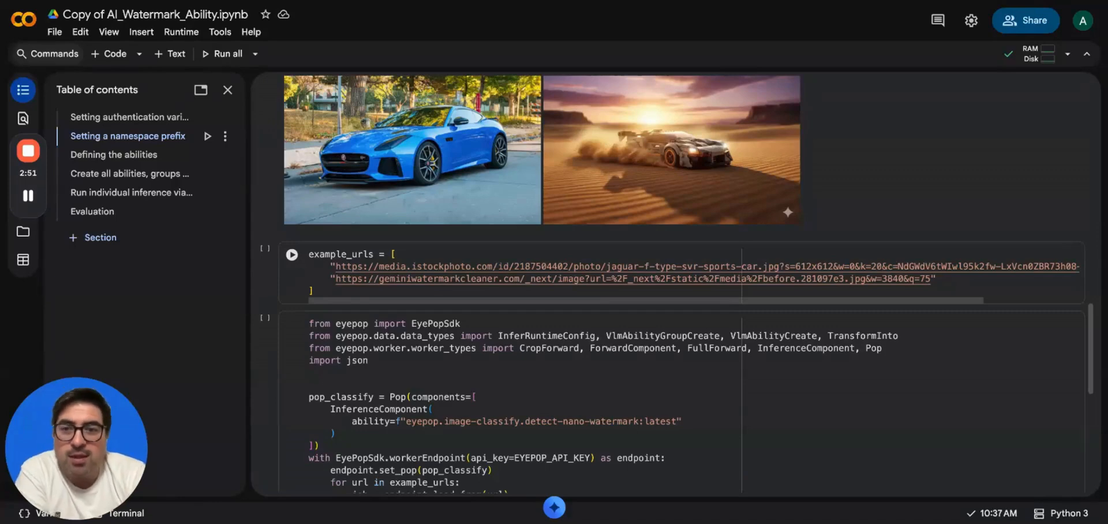
{"action": "scroll", "coordinate": [267, 270], "scroll_direction": "down", "scroll_amount": 4}
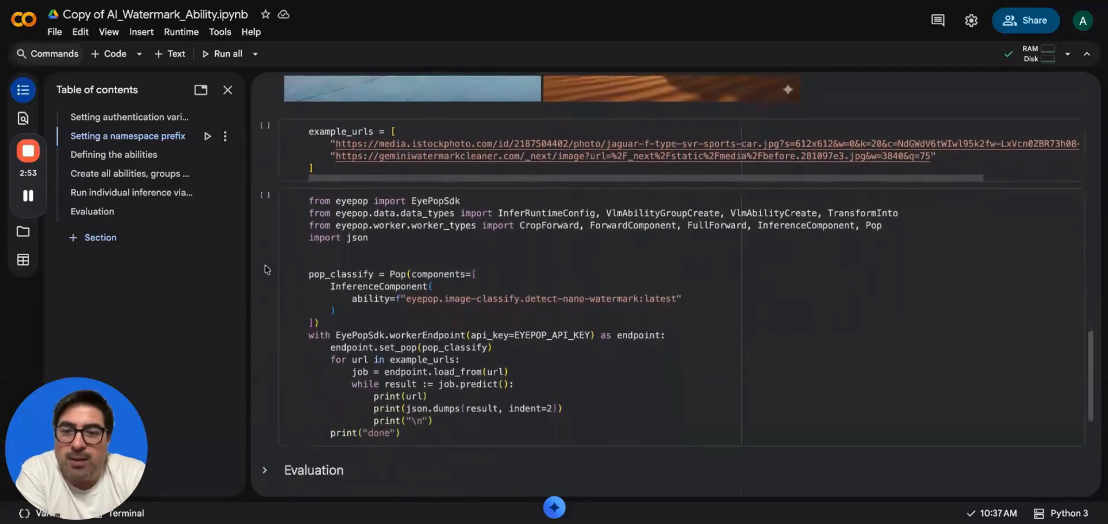
{"action": "scroll", "coordinate": [267, 269], "scroll_direction": "up", "scroll_amount": 5}
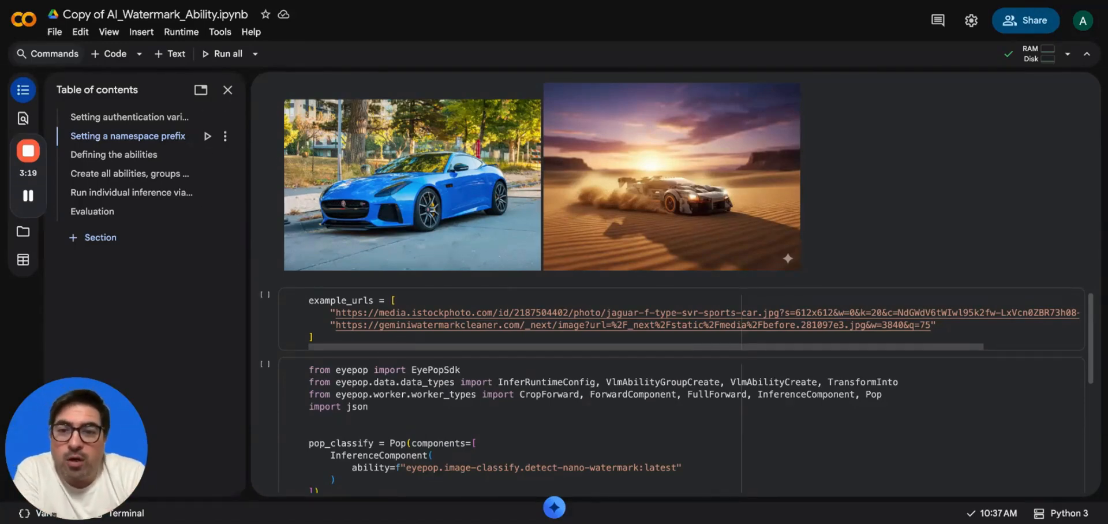
{"action": "scroll", "coordinate": [293, 161], "scroll_direction": "down", "scroll_amount": 3}
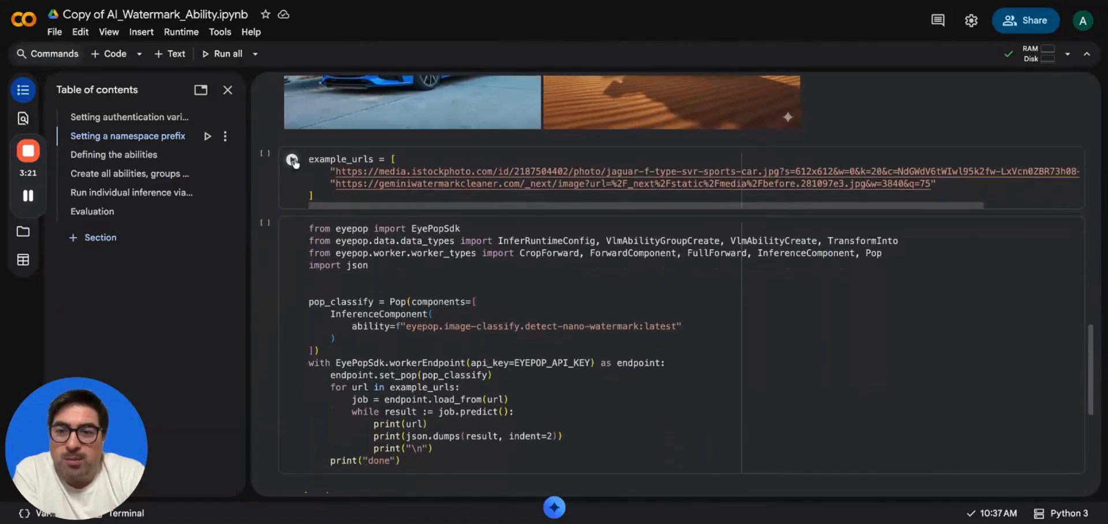
{"action": "left_click", "coordinate": [293, 162]}
{"action": "scroll", "coordinate": [290, 184], "scroll_direction": "down", "scroll_amount": 3}
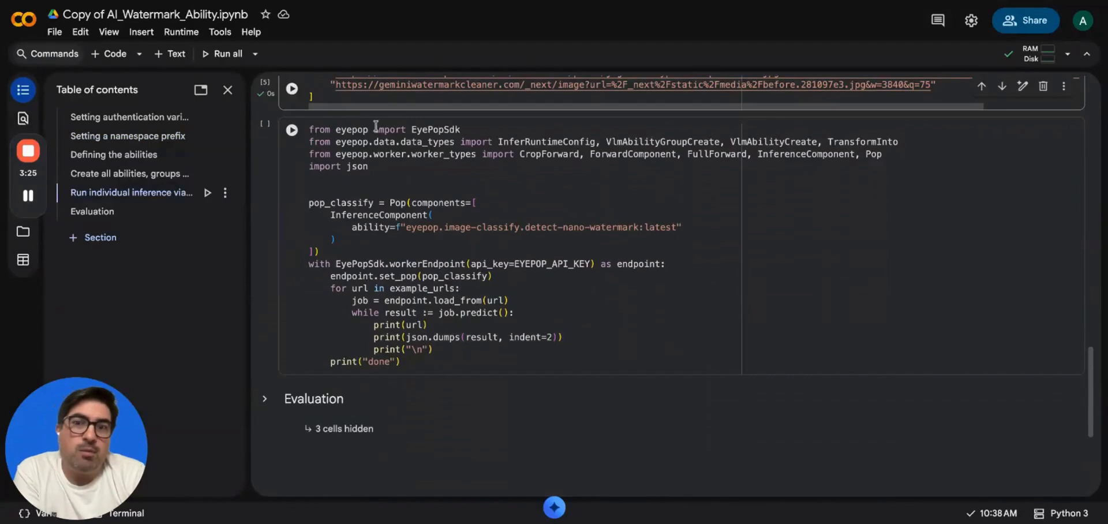
{"action": "scroll", "coordinate": [376, 125], "scroll_direction": "down", "scroll_amount": 2}
{"action": "scroll", "coordinate": [346, 126], "scroll_direction": "up", "scroll_amount": 1}
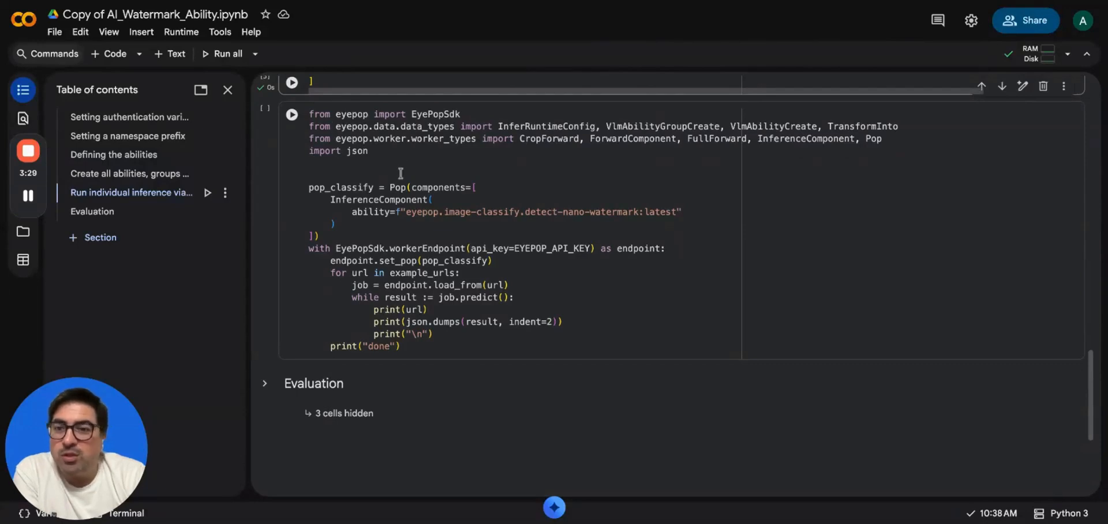
{"action": "left_click", "coordinate": [472, 112]}
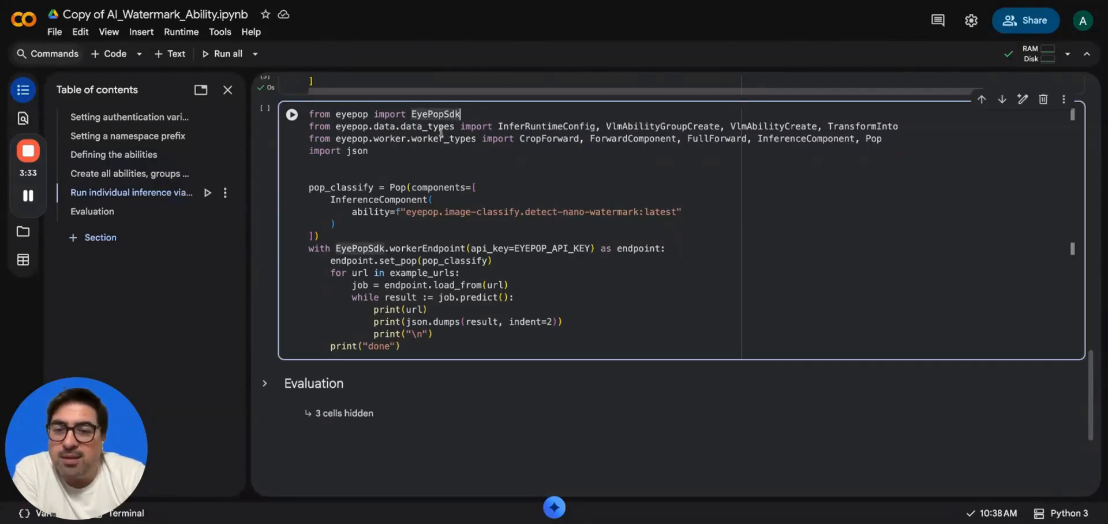
{"action": "scroll", "coordinate": [441, 131], "scroll_direction": "down", "scroll_amount": 1}
{"action": "left_click", "coordinate": [373, 128]}
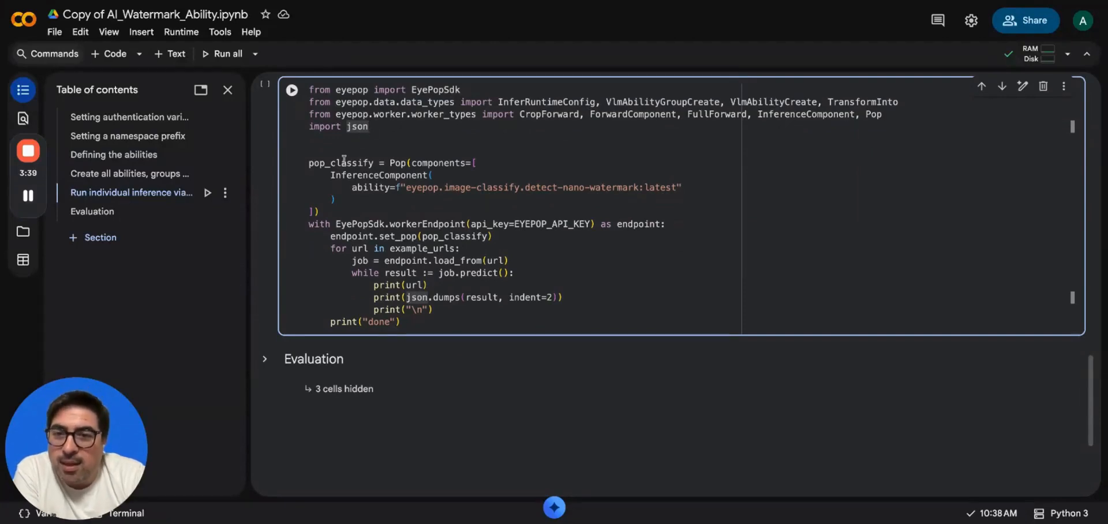
{"action": "left_click", "coordinate": [322, 150]}
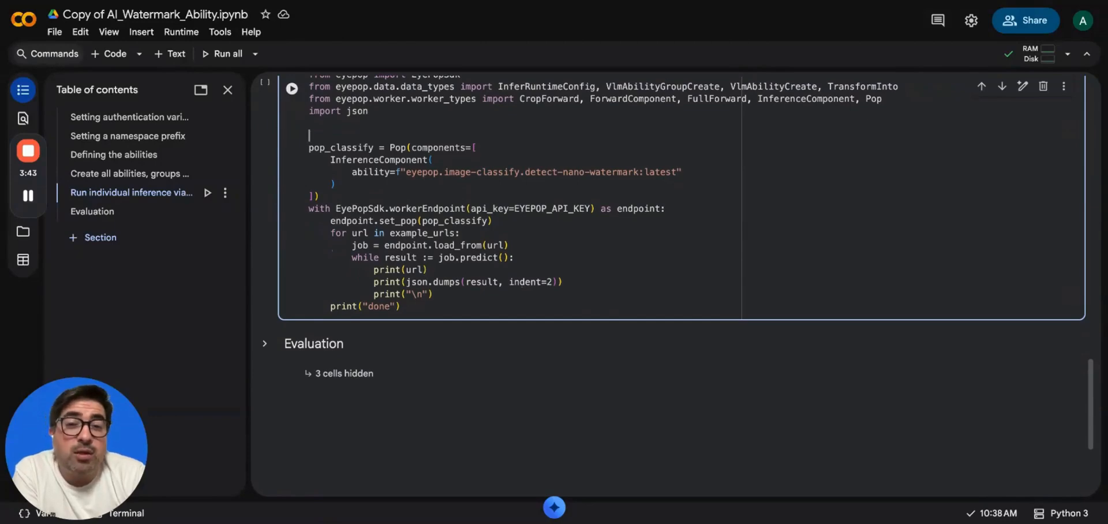
{"action": "left_click", "coordinate": [406, 172]}
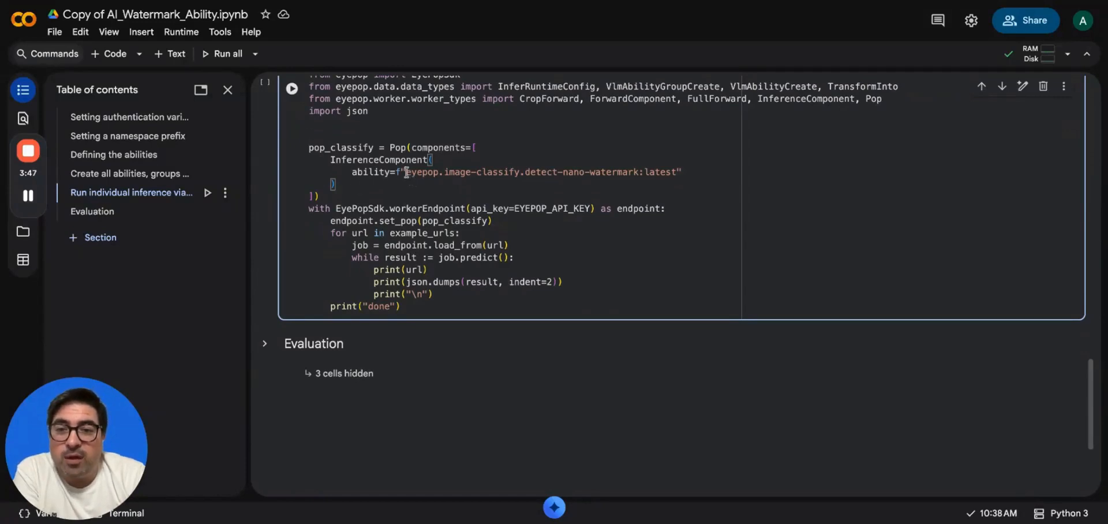
{"action": "left_click_drag", "start_coordinate": [406, 172], "coordinate": [600, 175]}
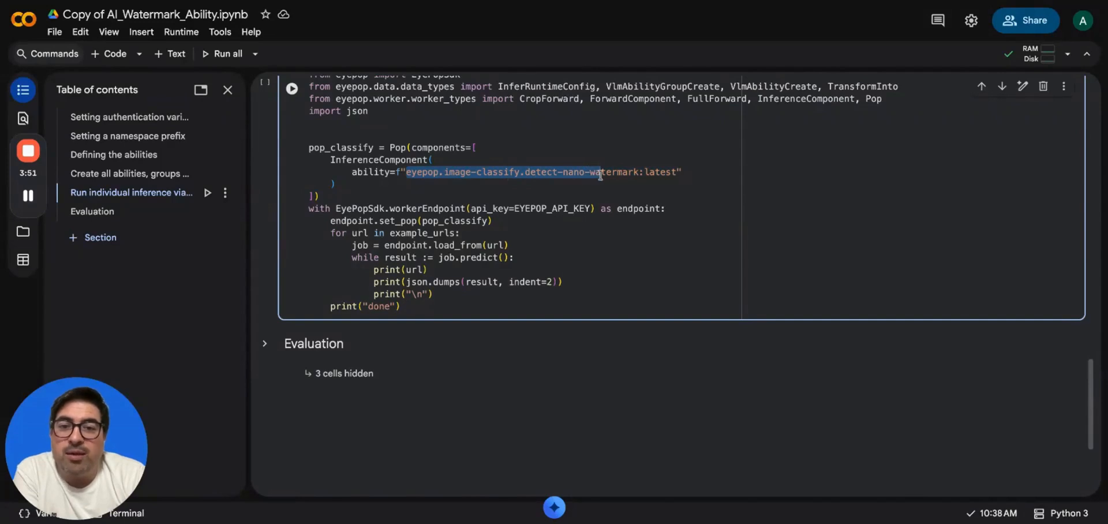
{"action": "left_click", "coordinate": [600, 175]}
{"action": "left_click_drag", "start_coordinate": [406, 193], "coordinate": [676, 191]}
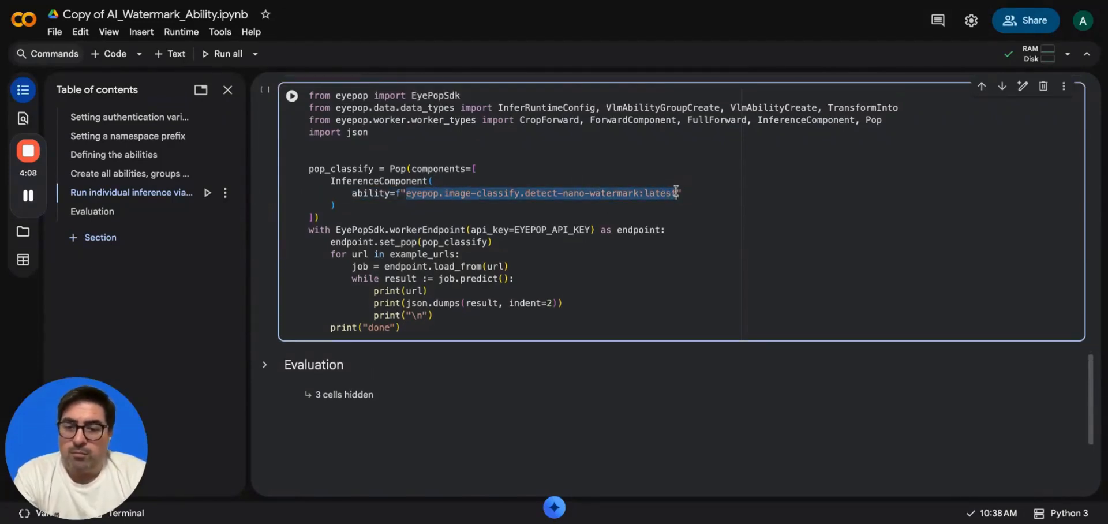
{"action": "type", "text": "andy-eyepop.image-classify.detect-nano-watermark:1.0.0"}
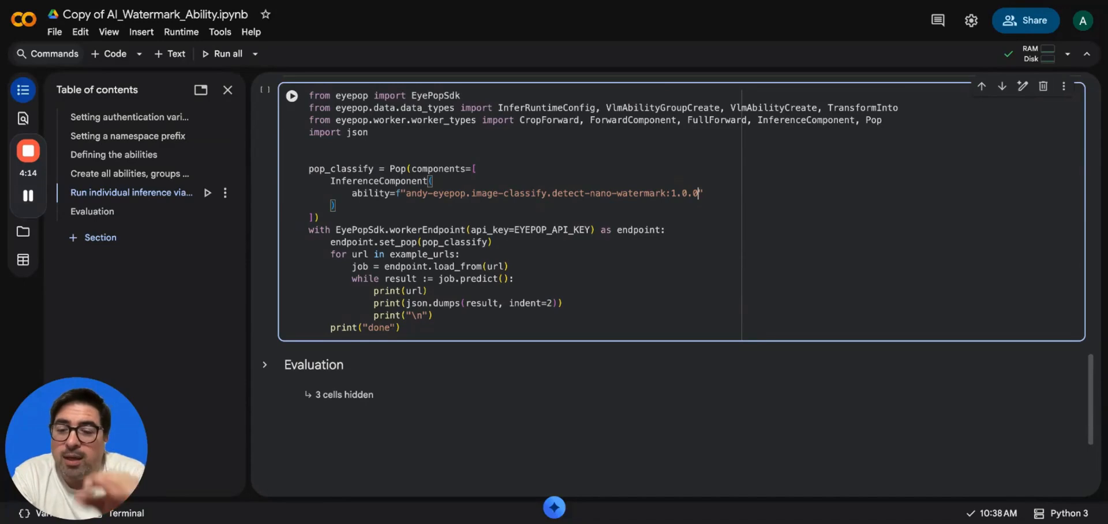
{"action": "key", "text": "ctrl+z"}
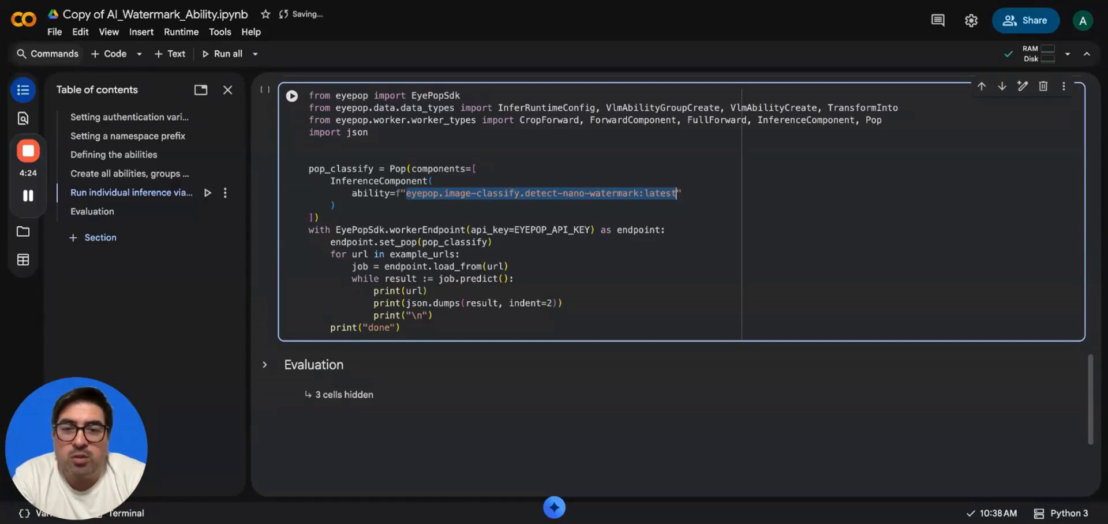
{"action": "type", "text": "anay-eyepop.image-classify.detect-nano-watermark:1.0.0"}
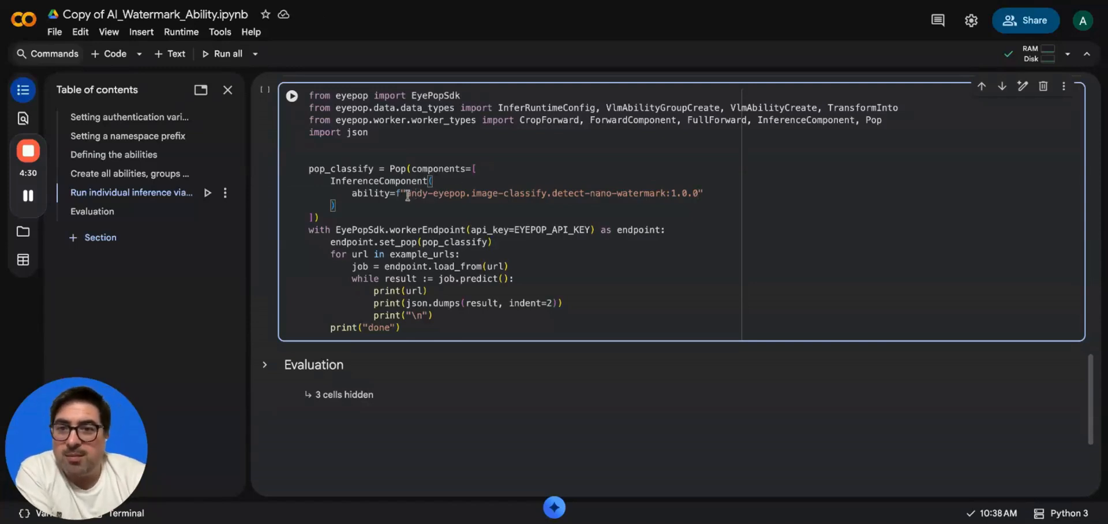
{"action": "left_click_drag", "start_coordinate": [406, 195], "coordinate": [697, 193]}
{"action": "left_click", "coordinate": [669, 191]}
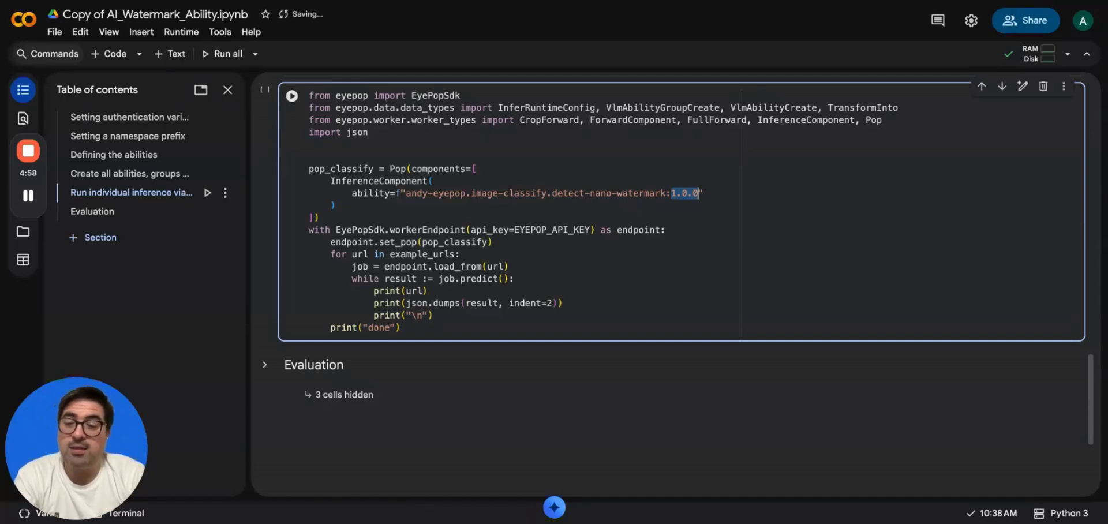
{"action": "key", "text": "super+z"}
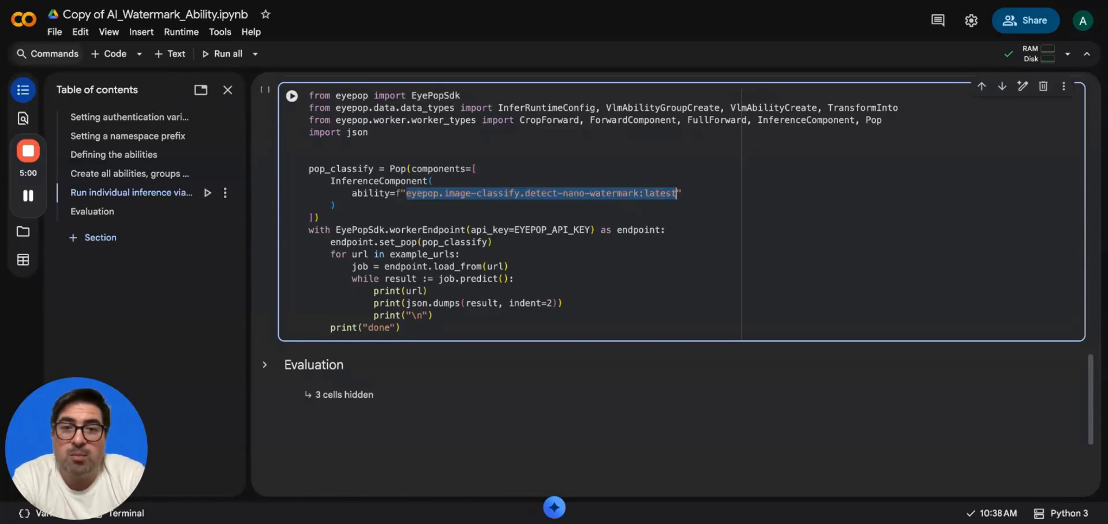
{"action": "left_click", "coordinate": [739, 195]}
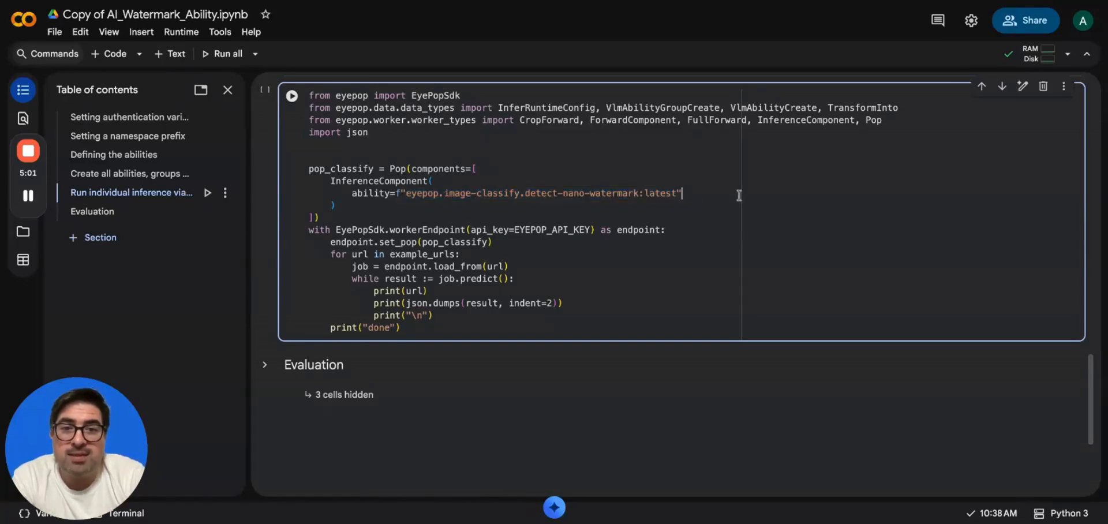
{"action": "double_click", "coordinate": [658, 193]}
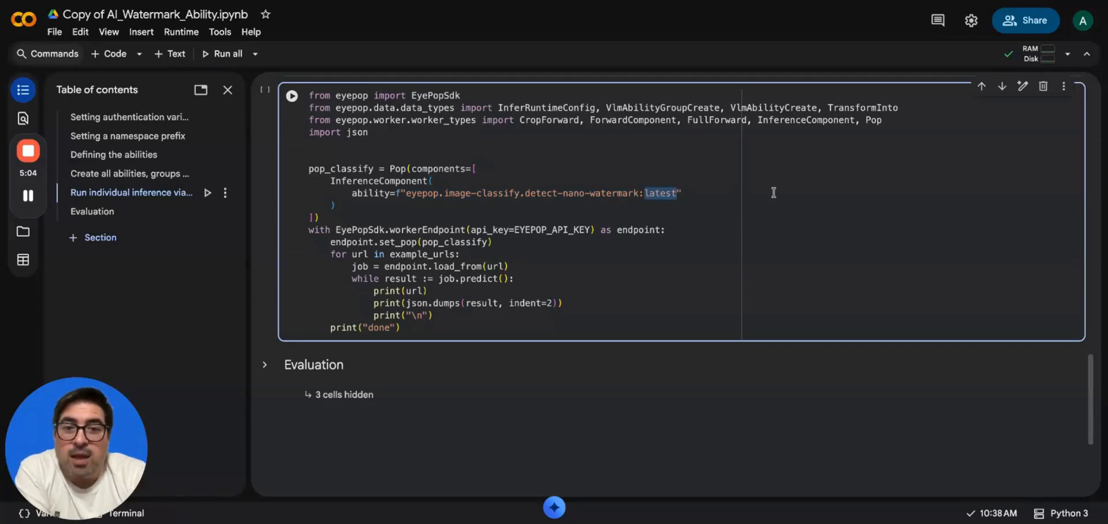
{"action": "left_click", "coordinate": [713, 195]}
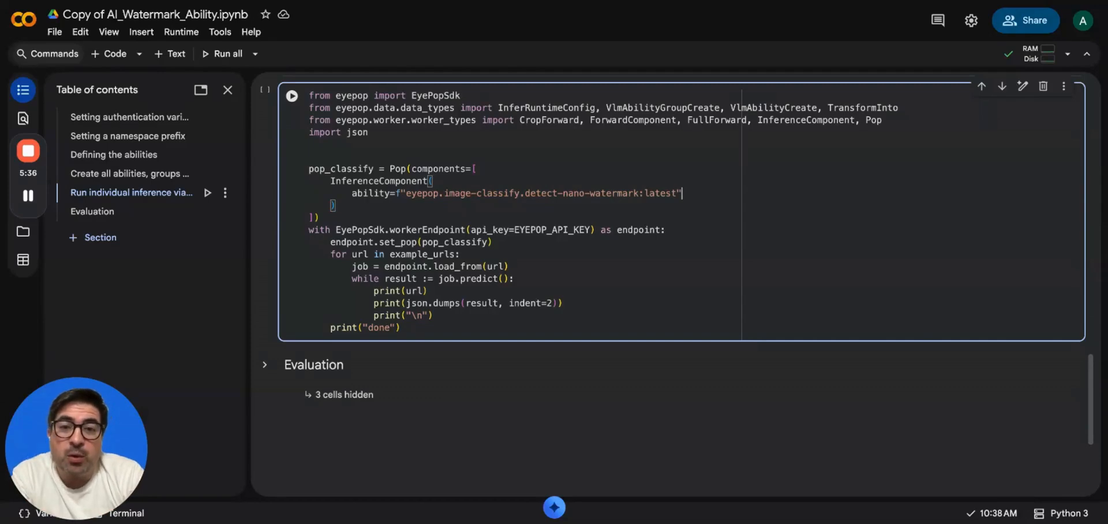
{"action": "double_click", "coordinate": [427, 194]}
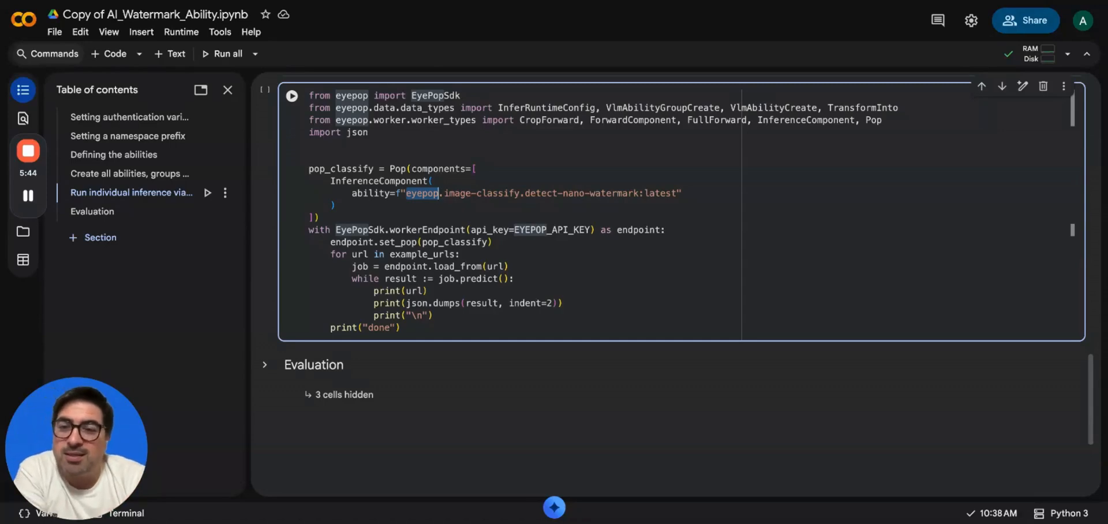
{"action": "left_click", "coordinate": [436, 205]}
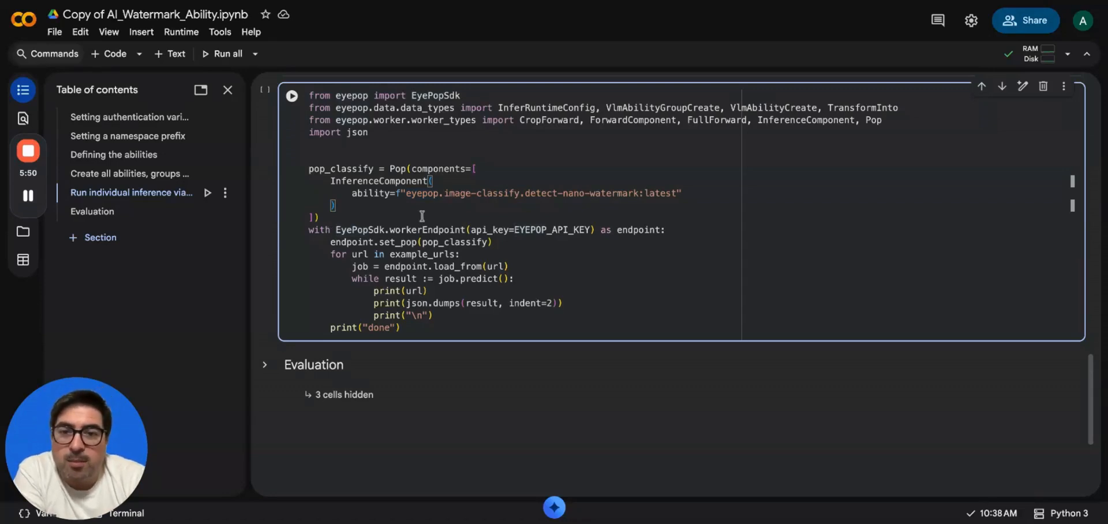
{"action": "left_click", "coordinate": [308, 231]}
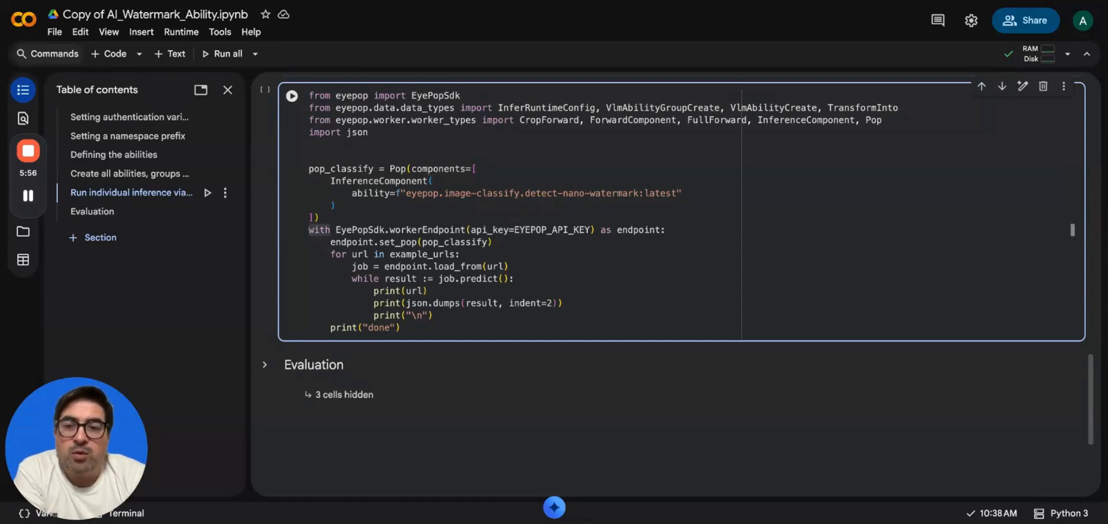
{"action": "left_click_drag", "start_coordinate": [336, 231], "coordinate": [465, 230]}
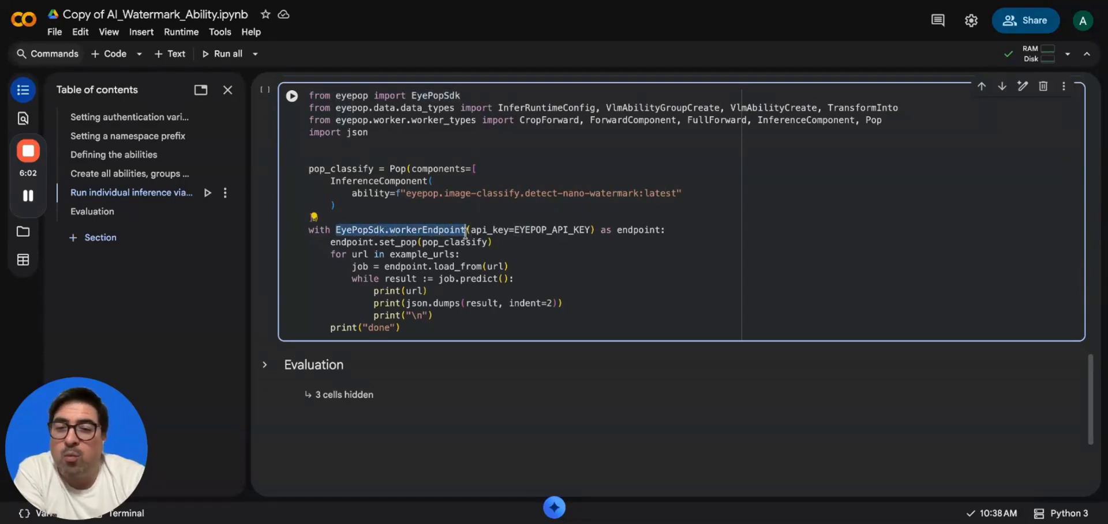
{"action": "double_click", "coordinate": [428, 230]}
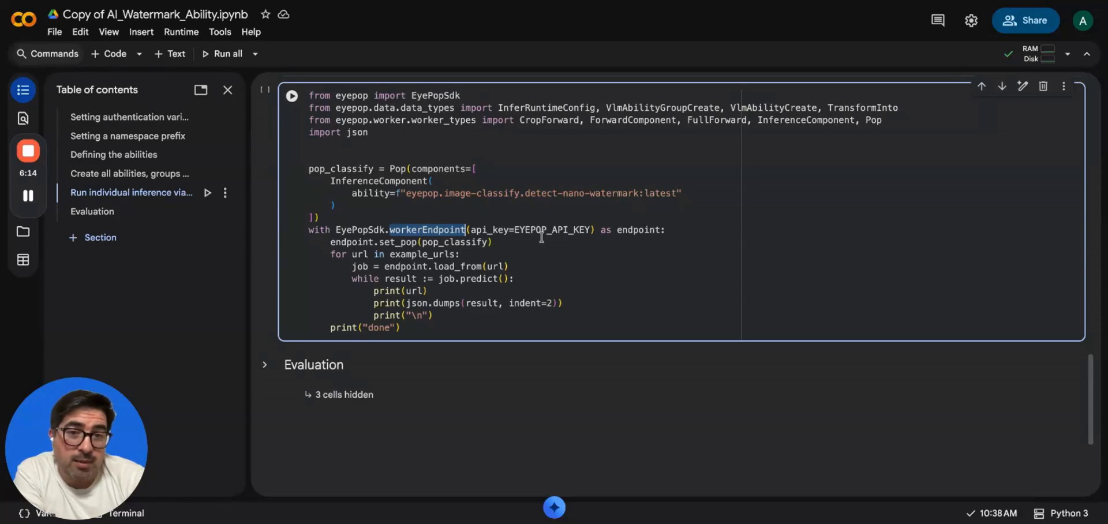
{"action": "double_click", "coordinate": [644, 230]}
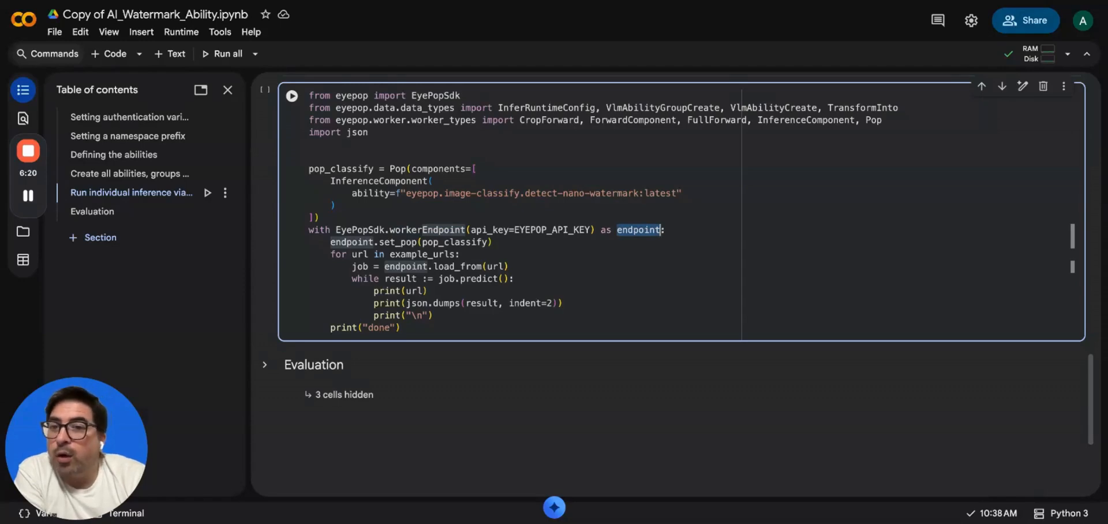
{"action": "left_click", "coordinate": [356, 243]}
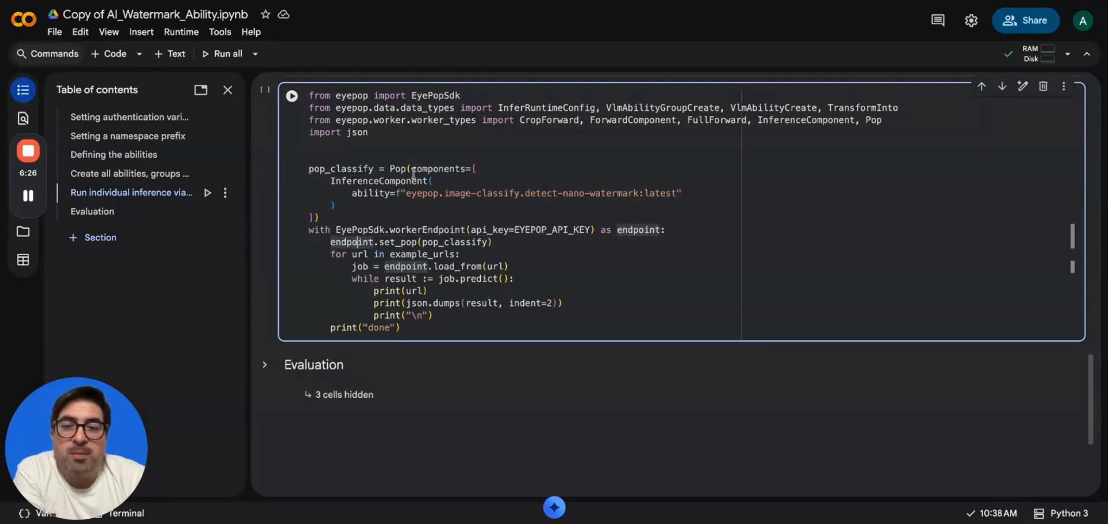
{"action": "mouse_move", "coordinate": [414, 173]}
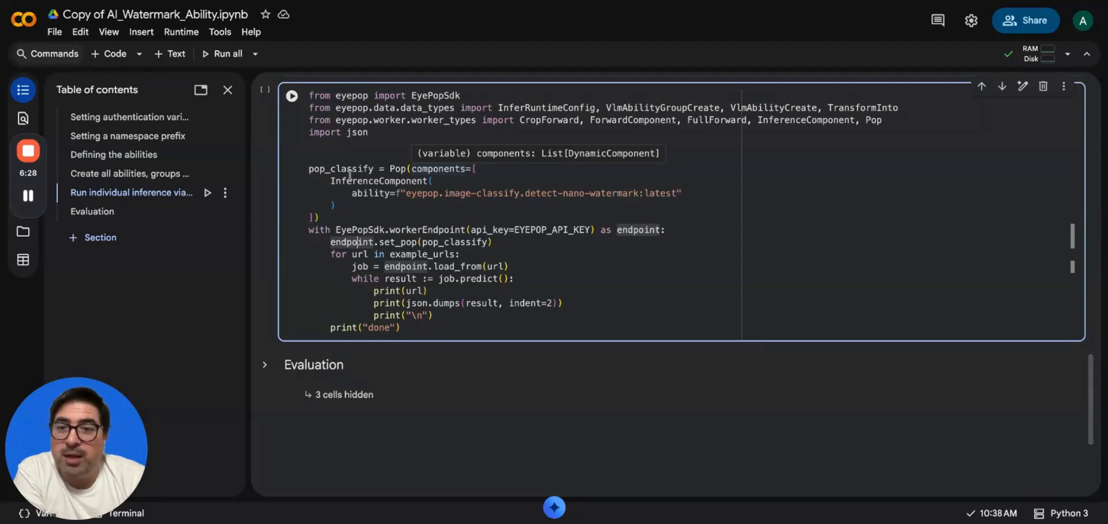
{"action": "left_click_drag", "start_coordinate": [328, 182], "coordinate": [453, 181]}
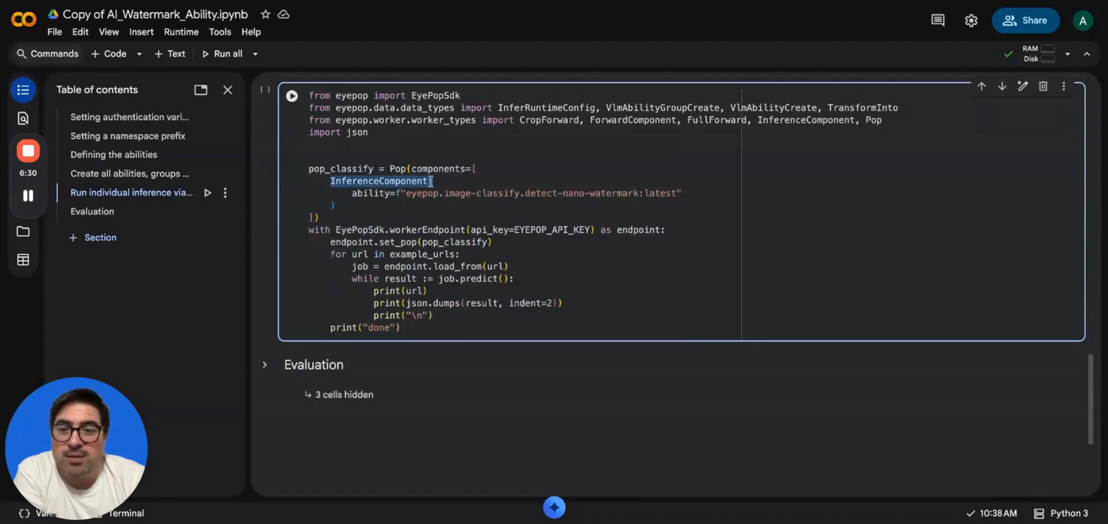
{"action": "left_click_drag", "start_coordinate": [351, 193], "coordinate": [675, 192]}
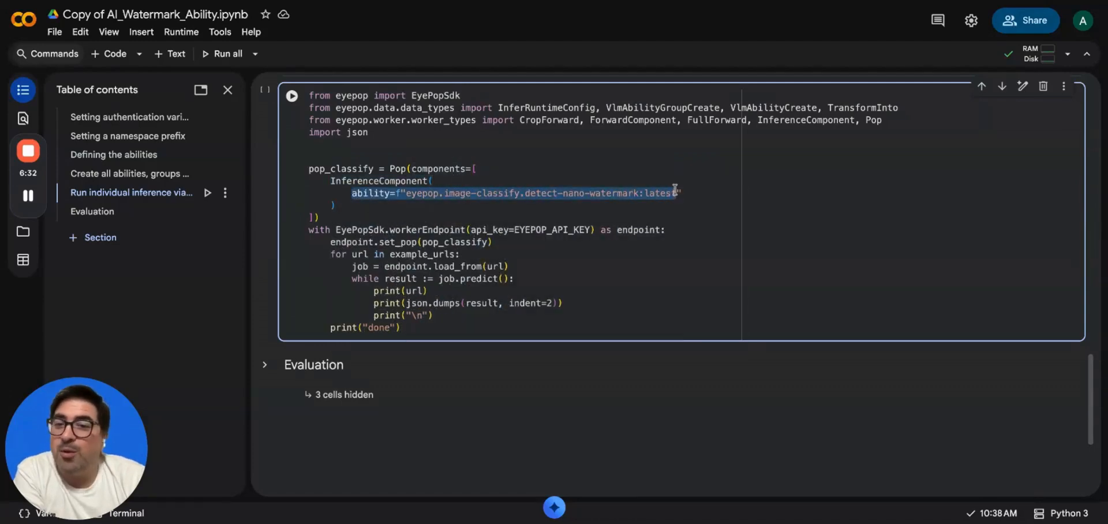
{"action": "left_click", "coordinate": [675, 192]}
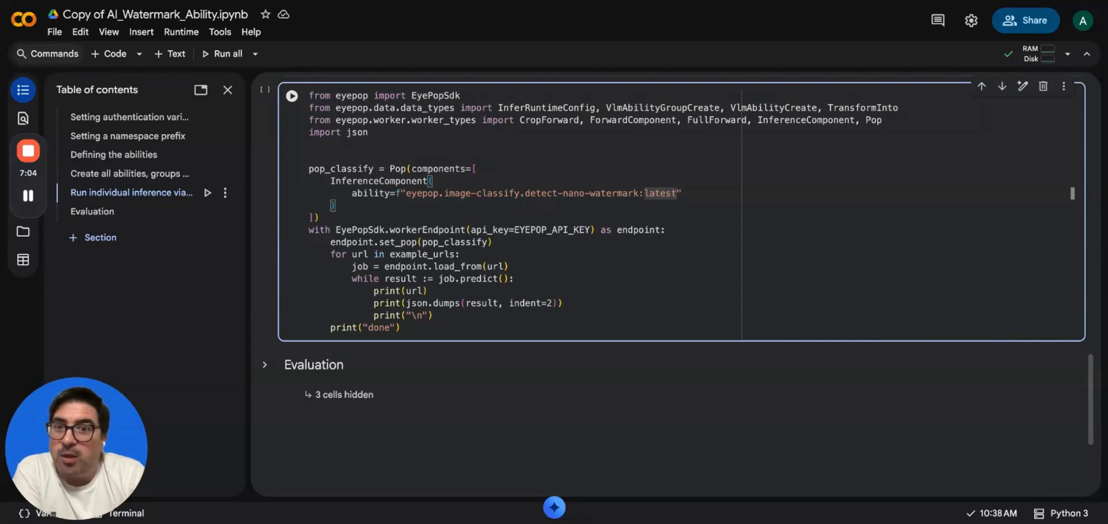
{"action": "scroll", "coordinate": [634, 200], "scroll_direction": "down", "scroll_amount": 1}
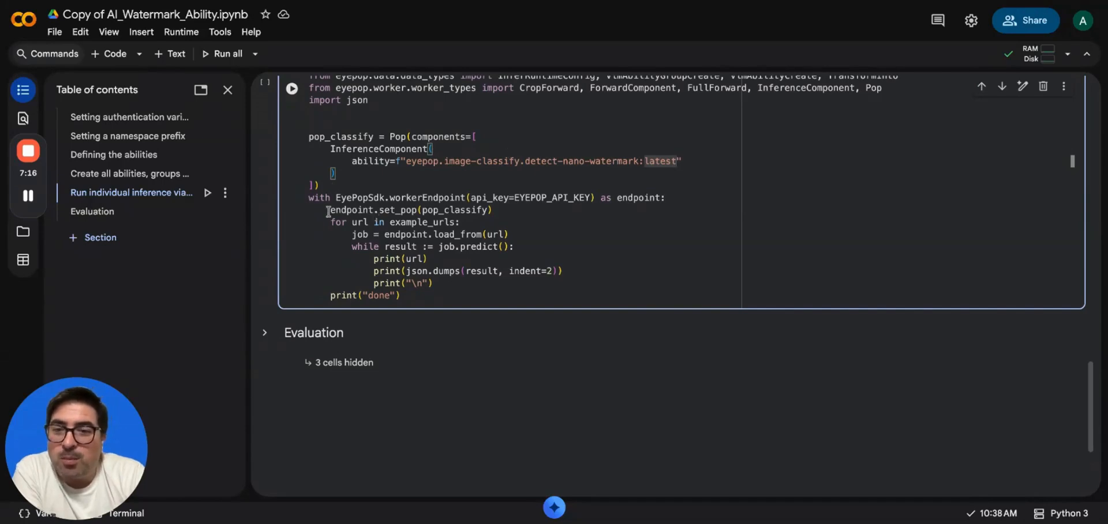
{"action": "left_click_drag", "start_coordinate": [330, 210], "coordinate": [541, 210]}
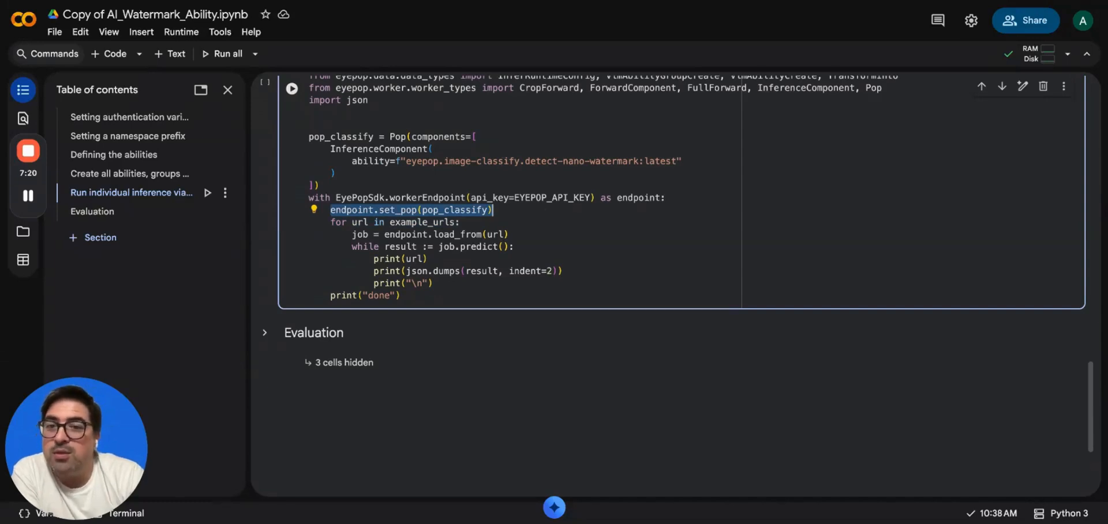
{"action": "left_click", "coordinate": [494, 211]}
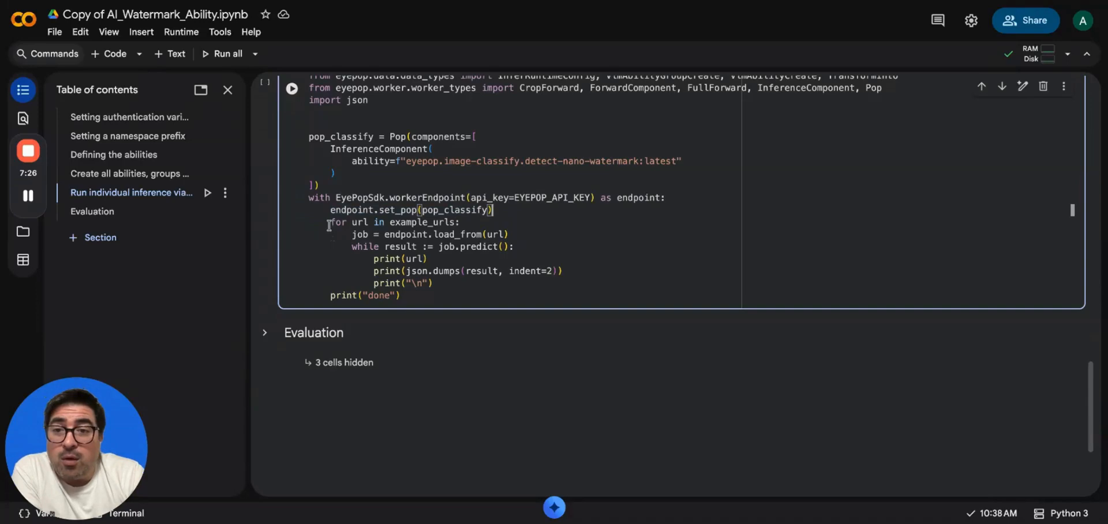
{"action": "left_click_drag", "start_coordinate": [330, 222], "coordinate": [471, 222]}
{"action": "scroll", "coordinate": [470, 222], "scroll_direction": "up", "scroll_amount": 3}
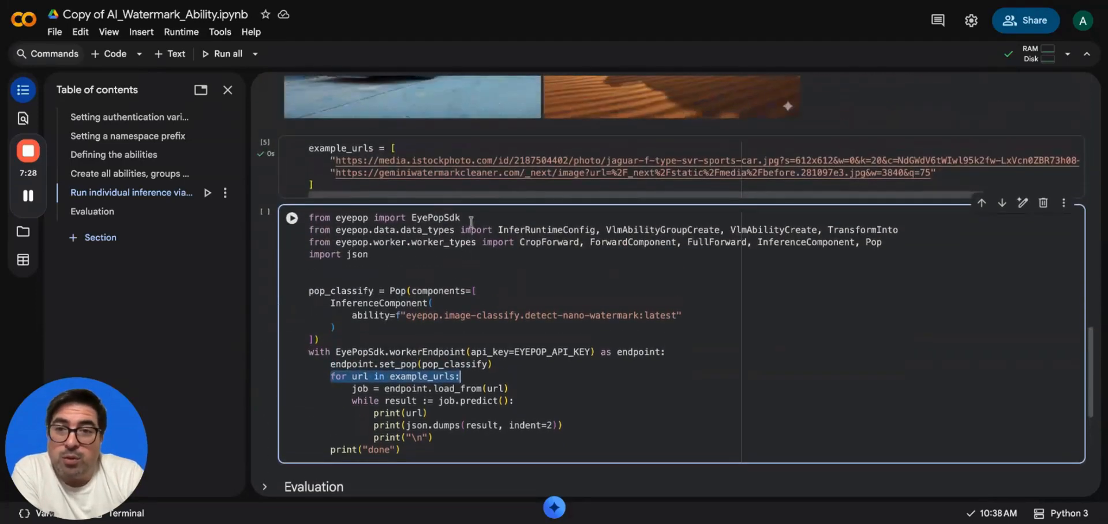
{"action": "scroll", "coordinate": [443, 165], "scroll_direction": "down", "scroll_amount": 3}
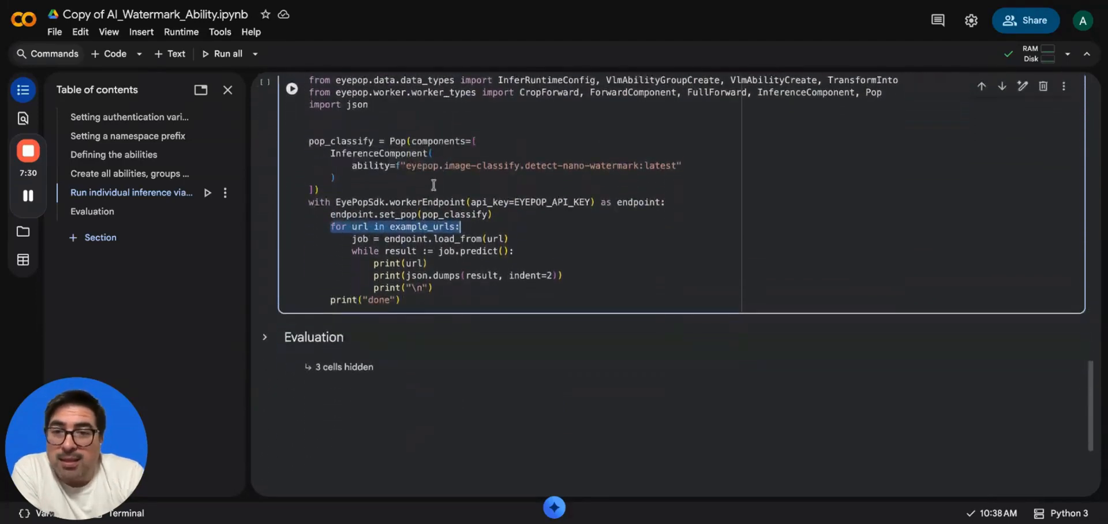
{"action": "left_click", "coordinate": [353, 239]}
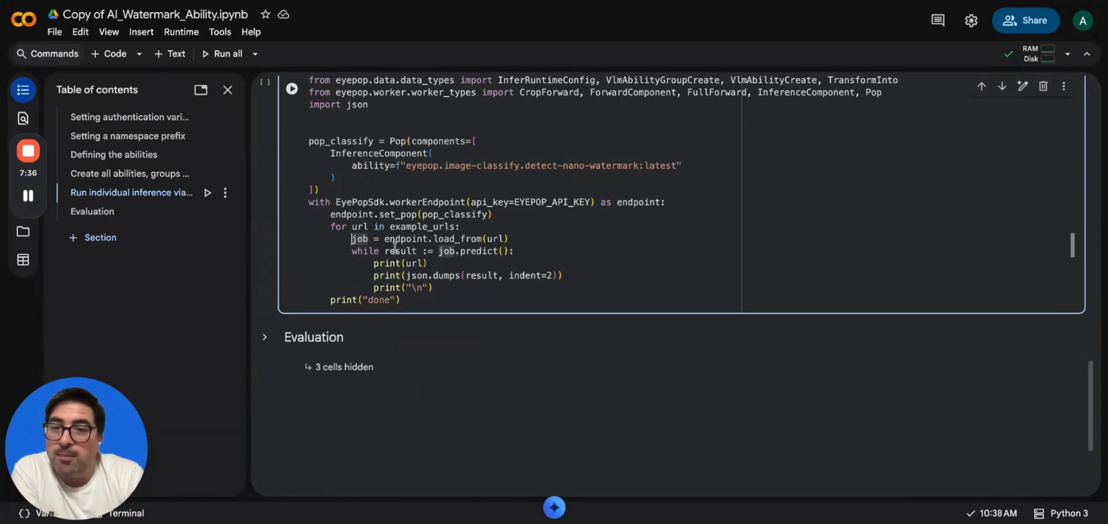
{"action": "left_click", "coordinate": [500, 238]}
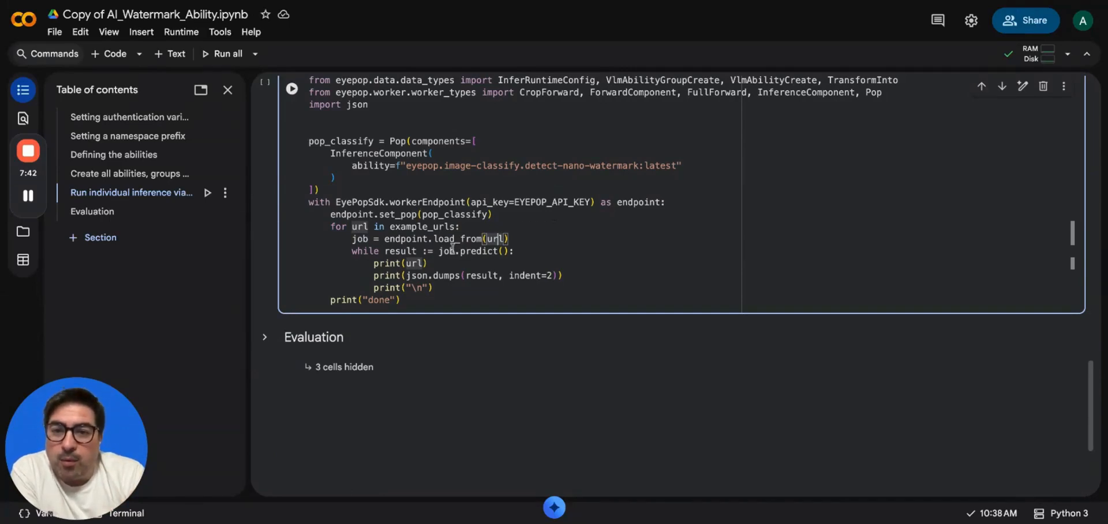
{"action": "double_click", "coordinate": [483, 251]}
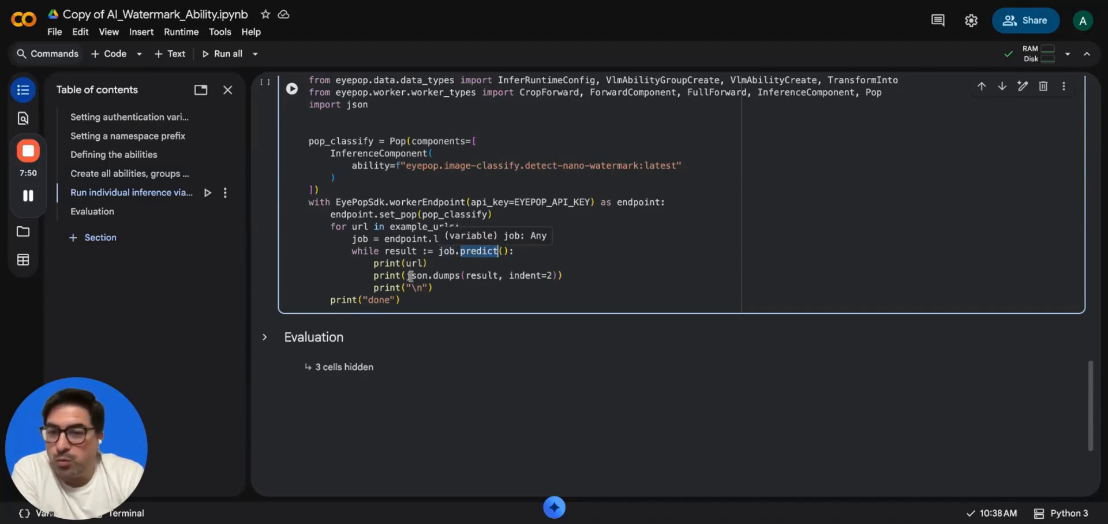
{"action": "left_click", "coordinate": [391, 263]}
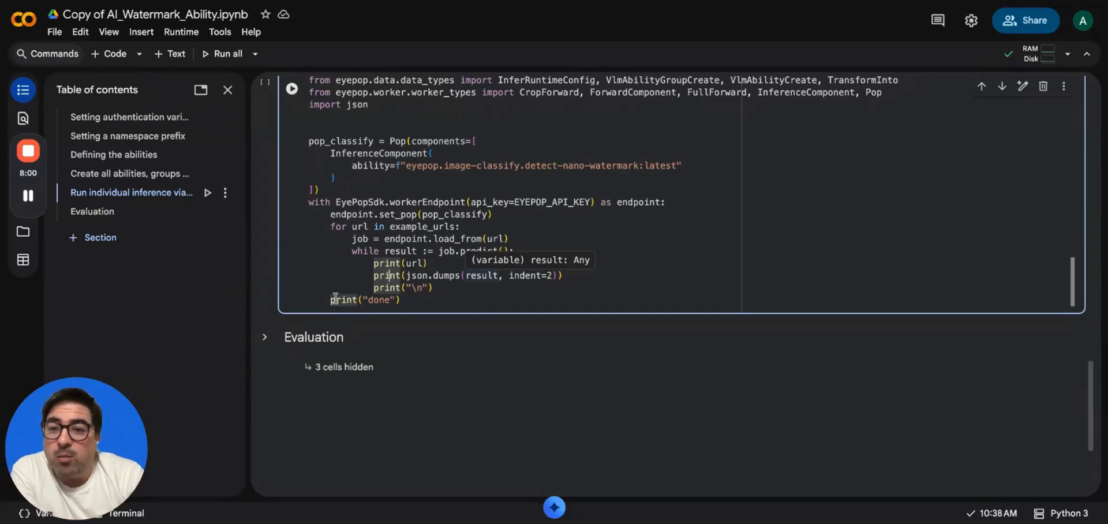
Run the inference cell, yielding No_Watermark and Watermark results with confidence 1.
{"action": "left_click", "coordinate": [291, 90]}
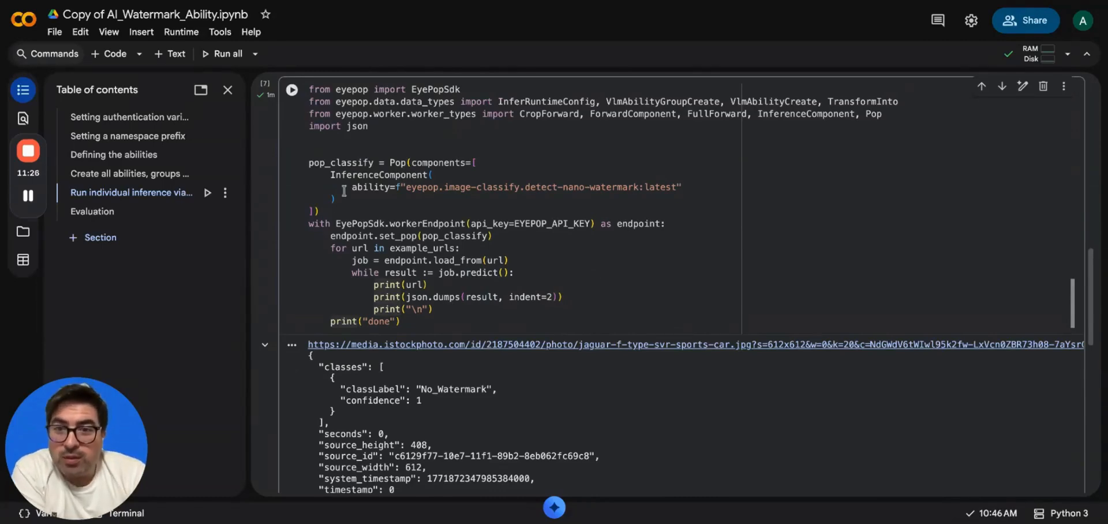
{"action": "scroll", "coordinate": [338, 206], "scroll_direction": "down", "scroll_amount": 3}
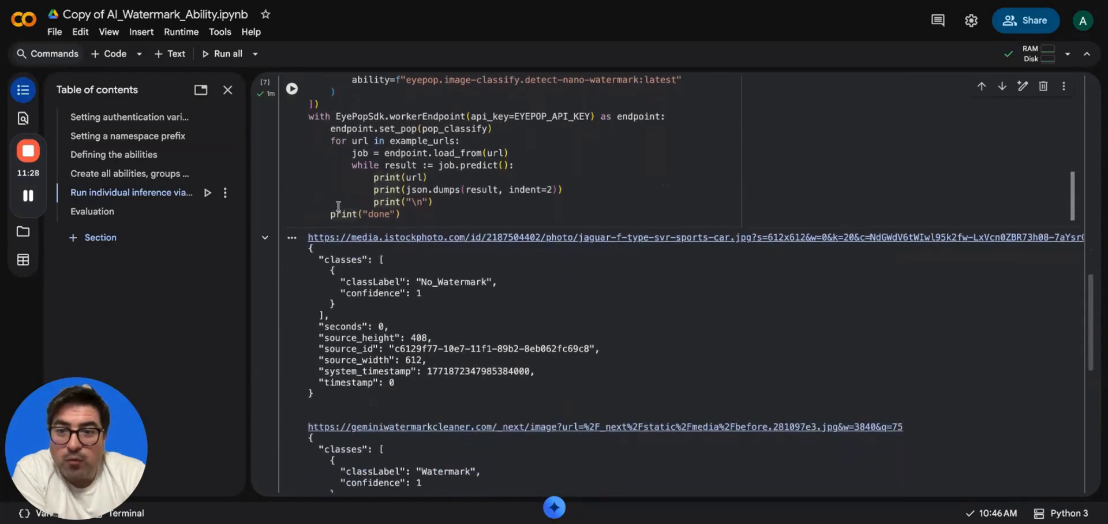
{"action": "scroll", "coordinate": [340, 134], "scroll_direction": "down", "scroll_amount": 3}
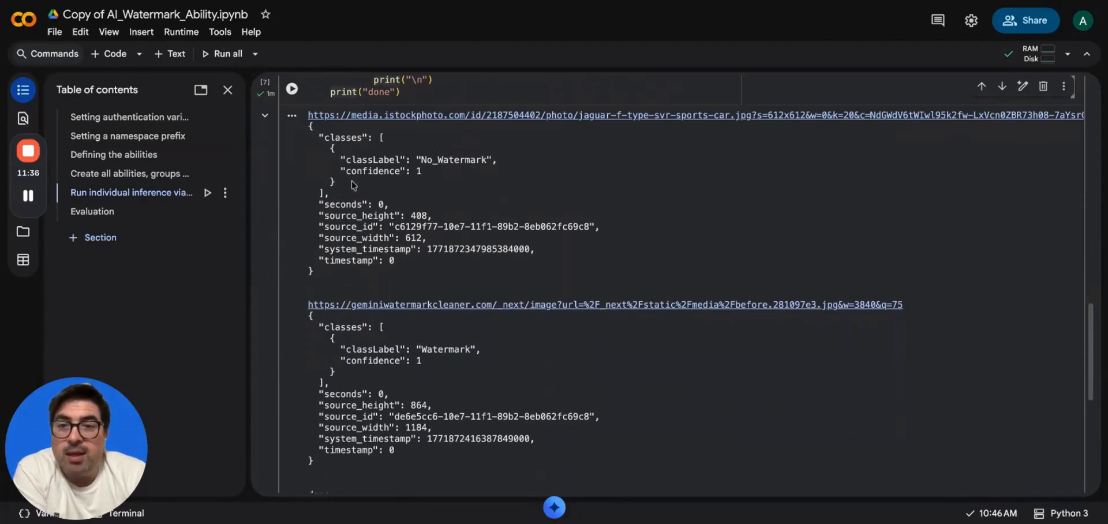
{"action": "left_click_drag", "start_coordinate": [341, 171], "coordinate": [452, 174]}
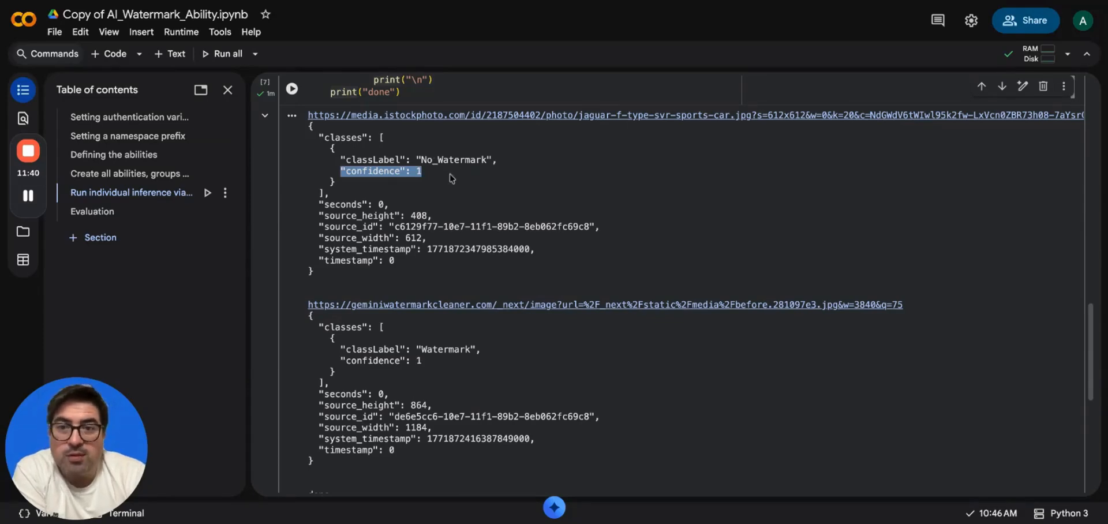
{"action": "left_click", "coordinate": [452, 178]}
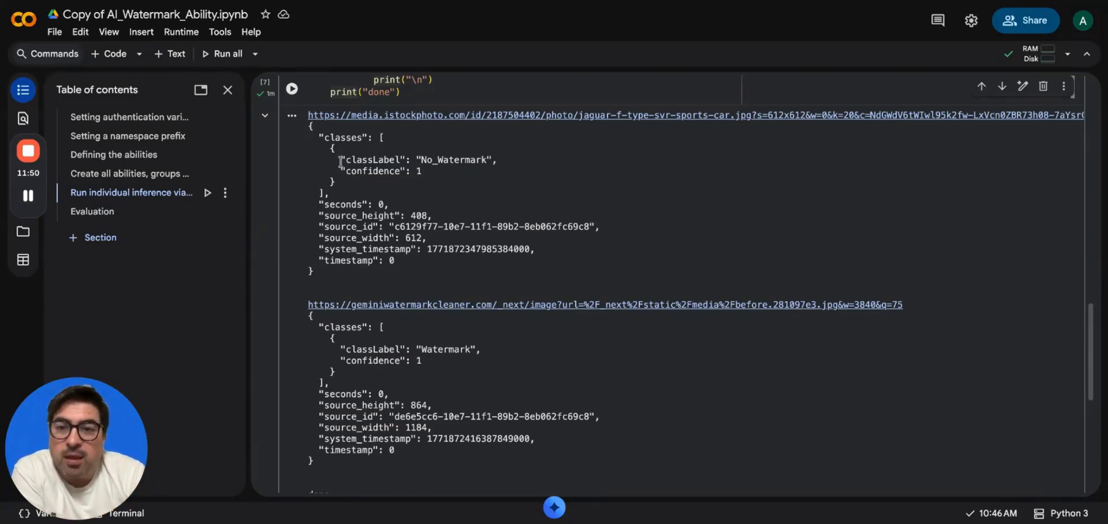
Point out the first result's No_Watermark classLabel, seconds and source_height fields.
{"action": "left_click_drag", "start_coordinate": [338, 166], "coordinate": [339, 173]}
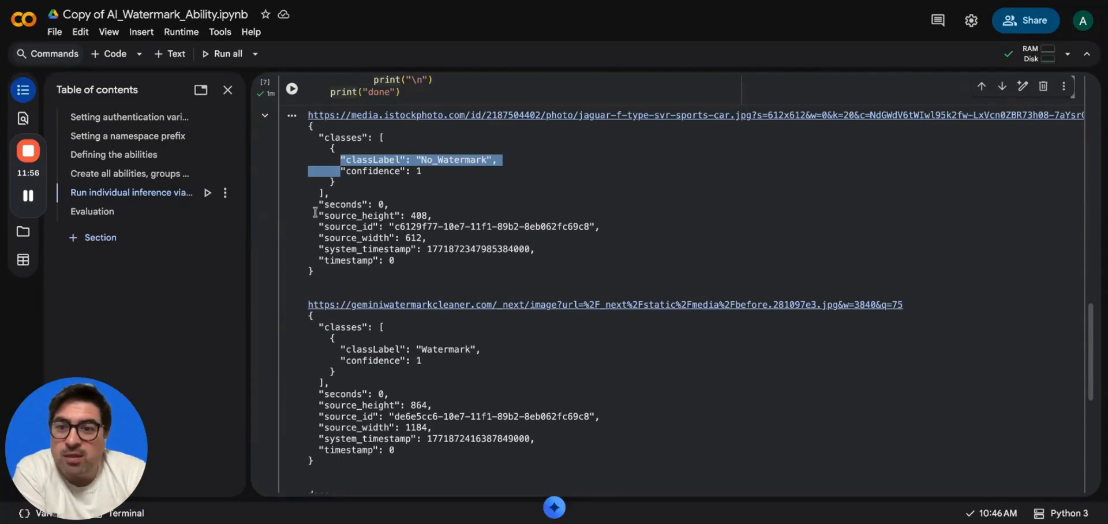
{"action": "mouse_move", "coordinate": [318, 201]}
{"action": "left_mouse_down"}
{"action": "mouse_move", "coordinate": [319, 225]}
{"action": "mouse_move", "coordinate": [319, 209]}
{"action": "left_mouse_up"}
{"action": "left_click", "coordinate": [321, 214]}
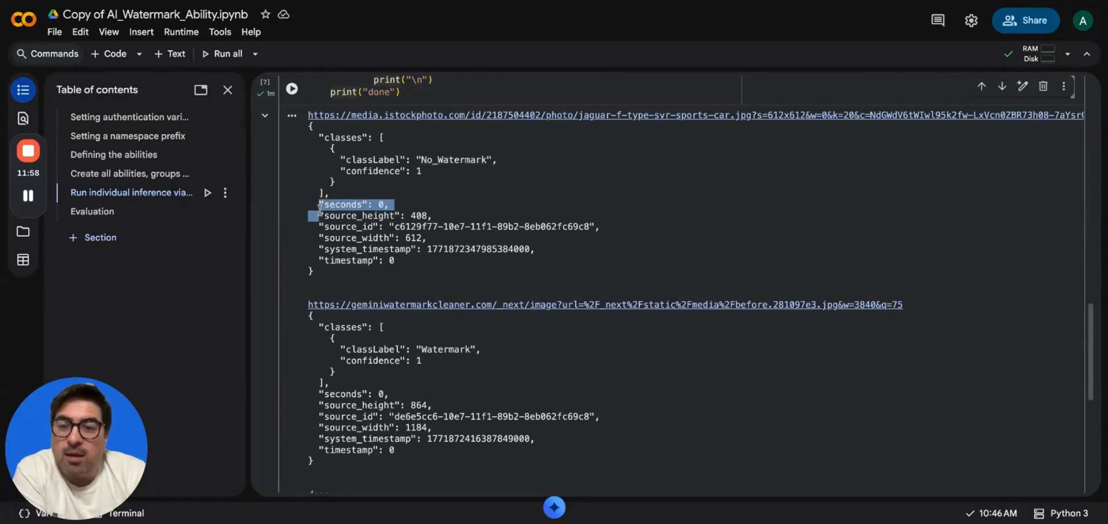
{"action": "left_click", "coordinate": [320, 211]}
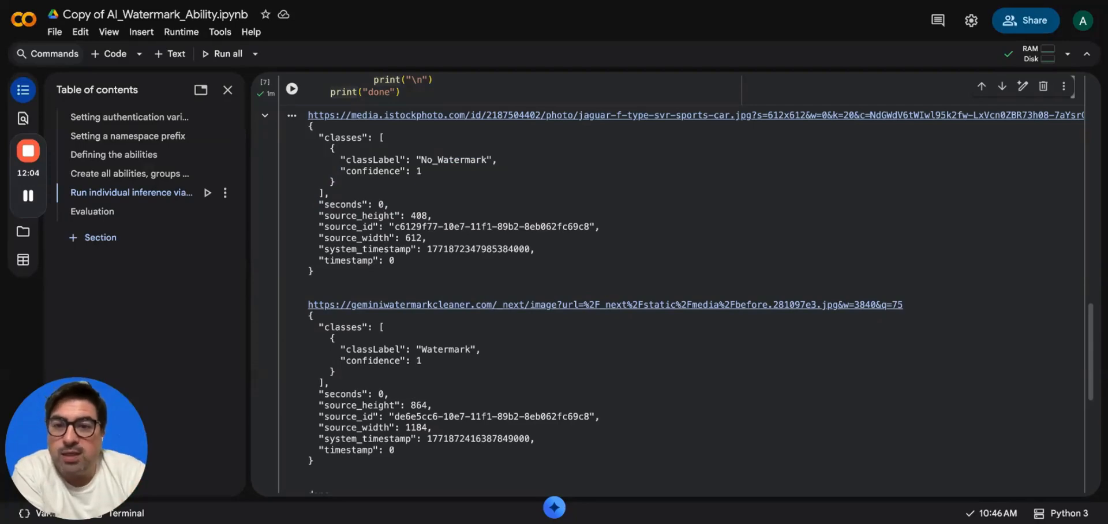
{"action": "left_click_drag", "start_coordinate": [320, 216], "coordinate": [320, 237]}
{"action": "left_click", "coordinate": [320, 242]}
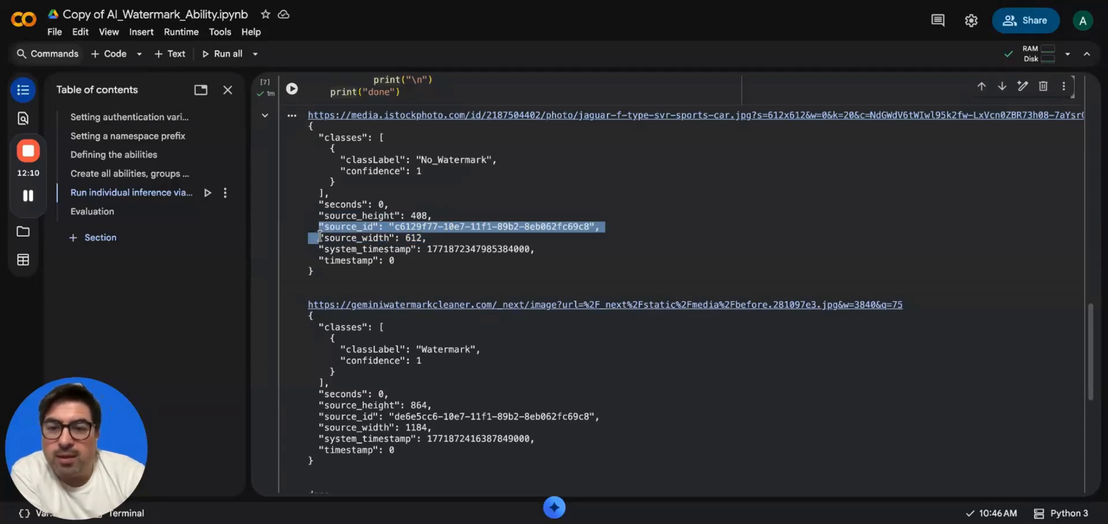
Point out the first result's source_id, system_timestamp, timestamp lines and classes block.
{"action": "left_click", "coordinate": [320, 252]}
{"action": "left_click_drag", "start_coordinate": [319, 251], "coordinate": [320, 256]}
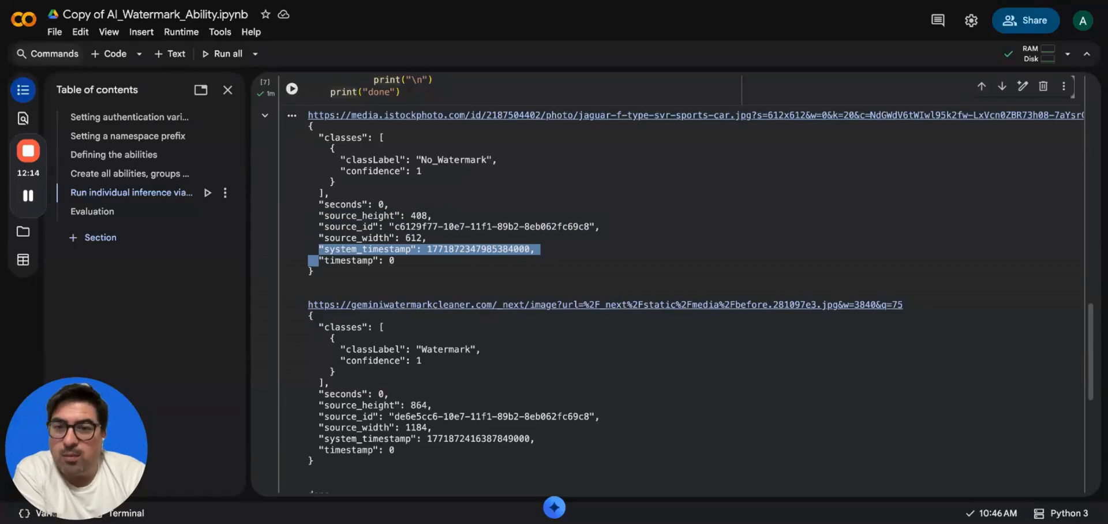
{"action": "left_click", "coordinate": [320, 256]}
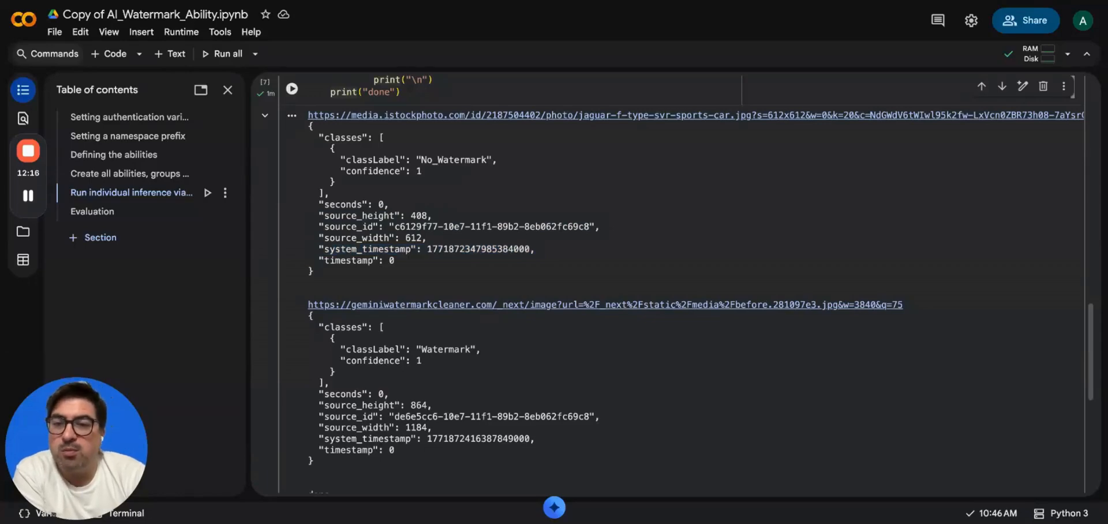
{"action": "left_click_drag", "start_coordinate": [319, 249], "coordinate": [425, 267]}
{"action": "left_click", "coordinate": [426, 267]}
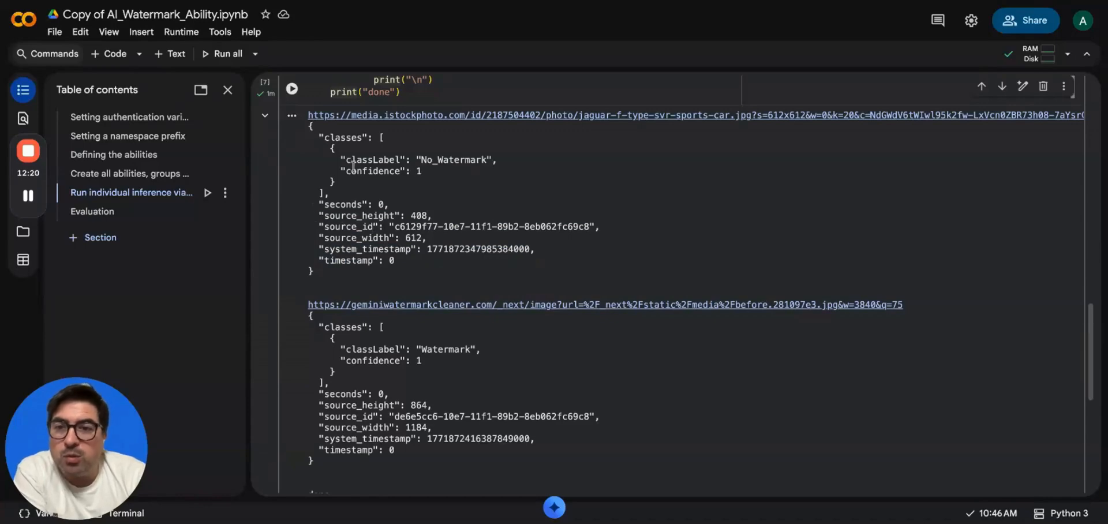
{"action": "left_click_drag", "start_coordinate": [330, 137], "coordinate": [346, 195]}
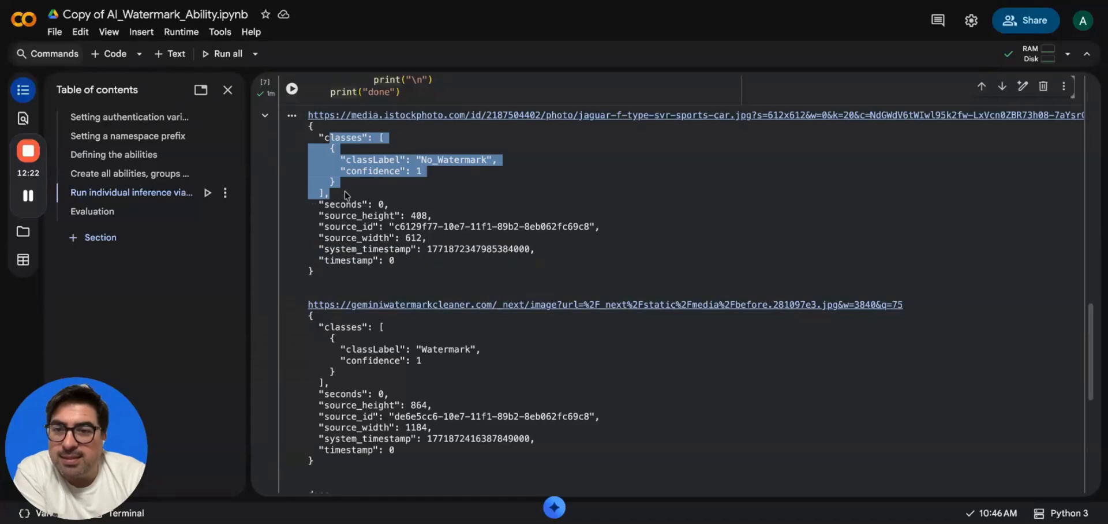
{"action": "left_click", "coordinate": [346, 195]}
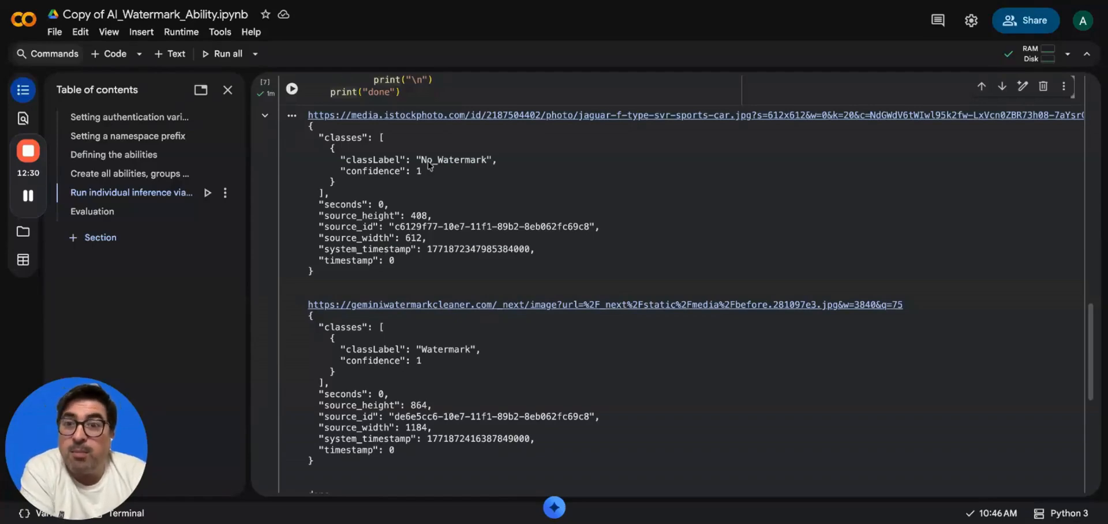
{"action": "scroll", "coordinate": [378, 196], "scroll_direction": "down", "scroll_amount": 2}
{"action": "scroll", "coordinate": [378, 193], "scroll_direction": "down", "scroll_amount": 1}
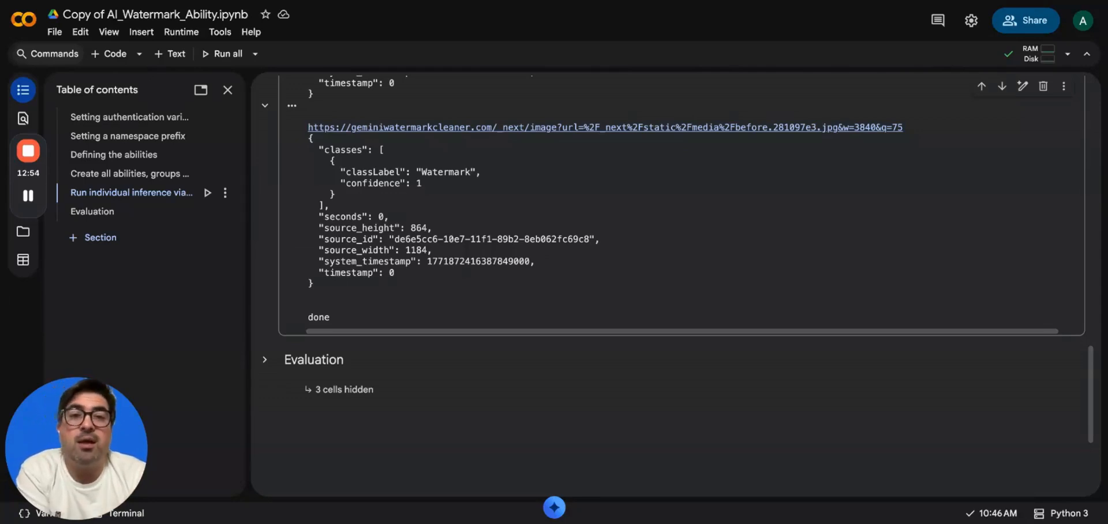
{"action": "scroll", "coordinate": [687, 284], "scroll_direction": "up", "scroll_amount": 6}
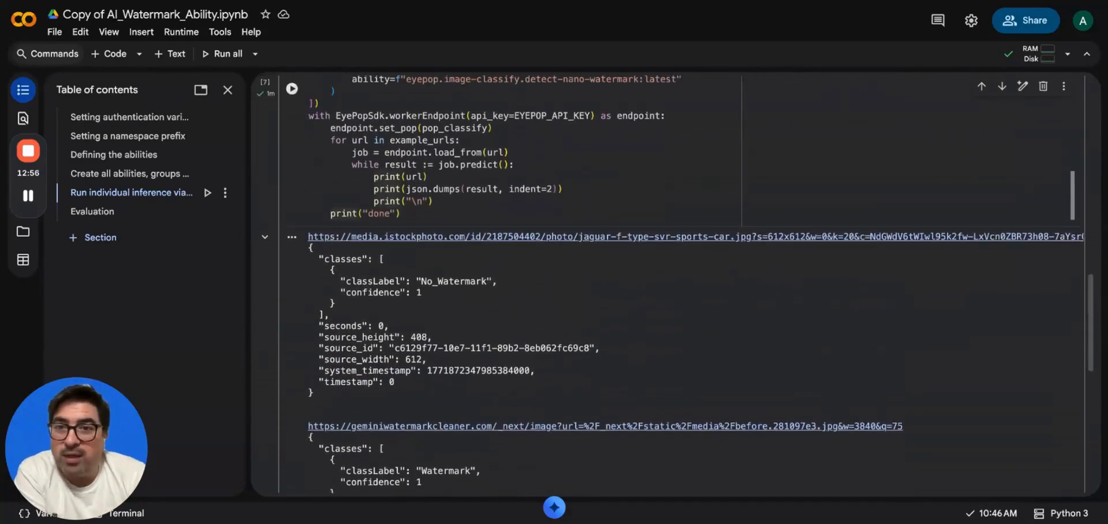
{"action": "scroll", "coordinate": [662, 202], "scroll_direction": "up", "scroll_amount": 2}
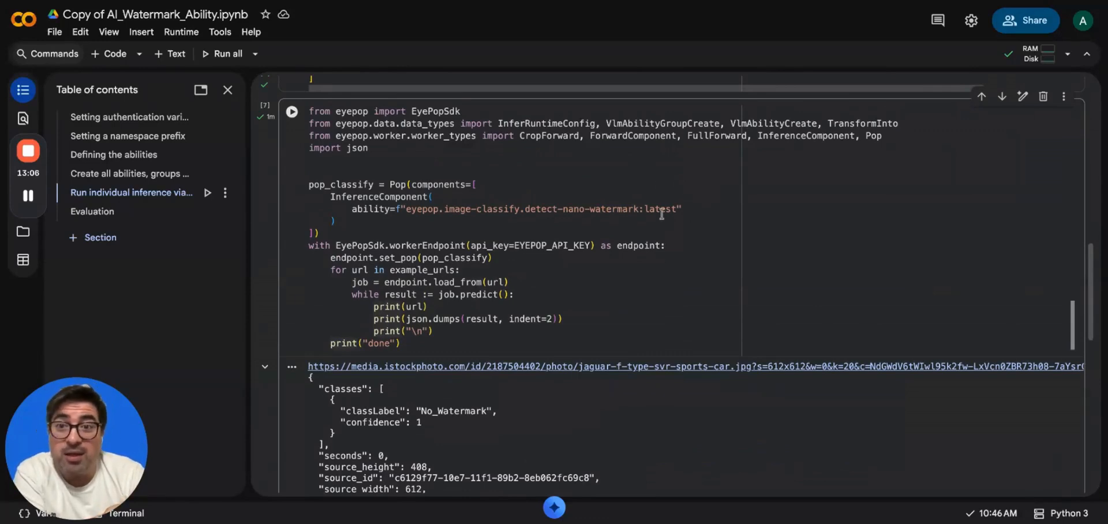
{"action": "scroll", "coordinate": [662, 212], "scroll_direction": "down", "scroll_amount": 5}
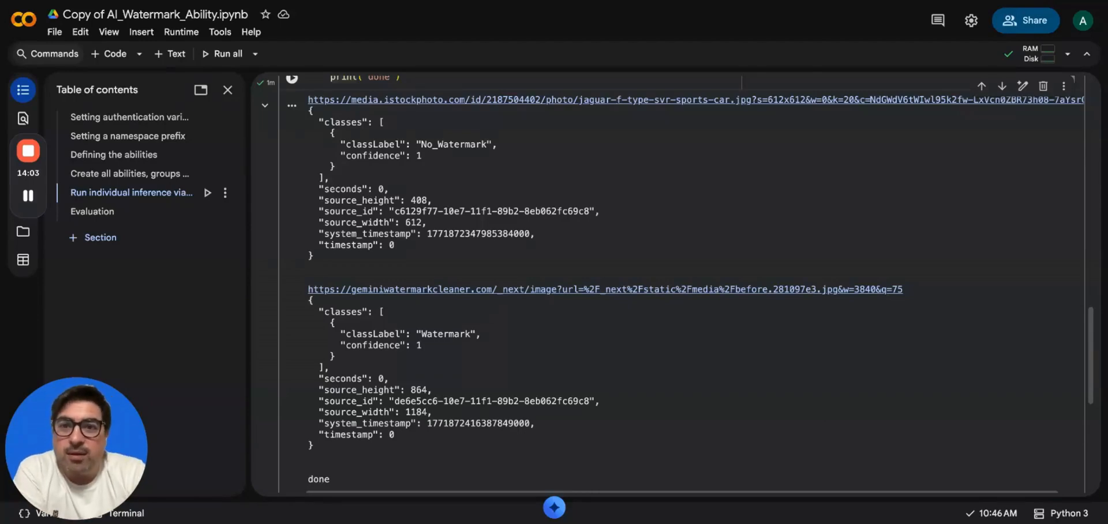
{"action": "scroll", "coordinate": [670, 283], "scroll_direction": "up", "scroll_amount": 2}
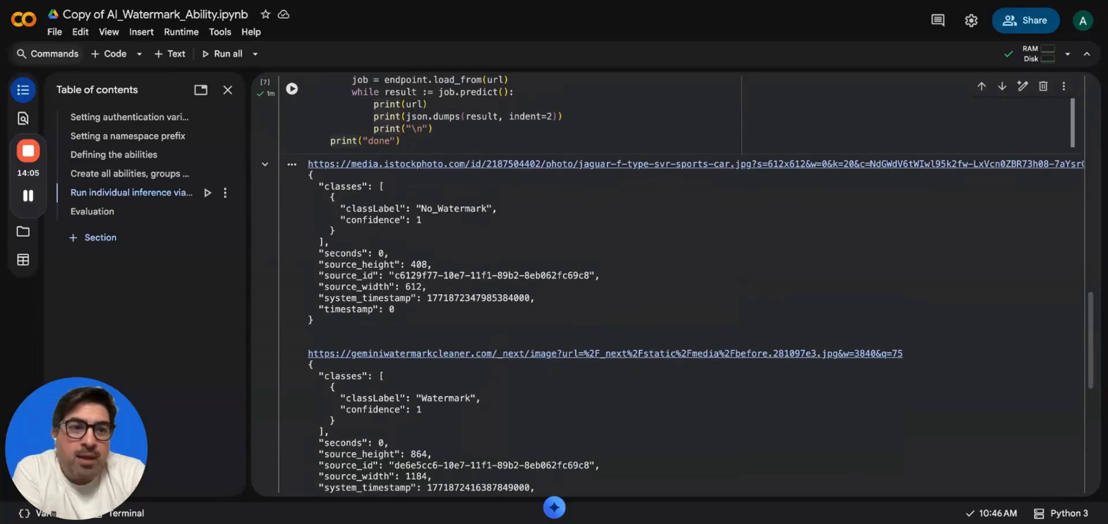